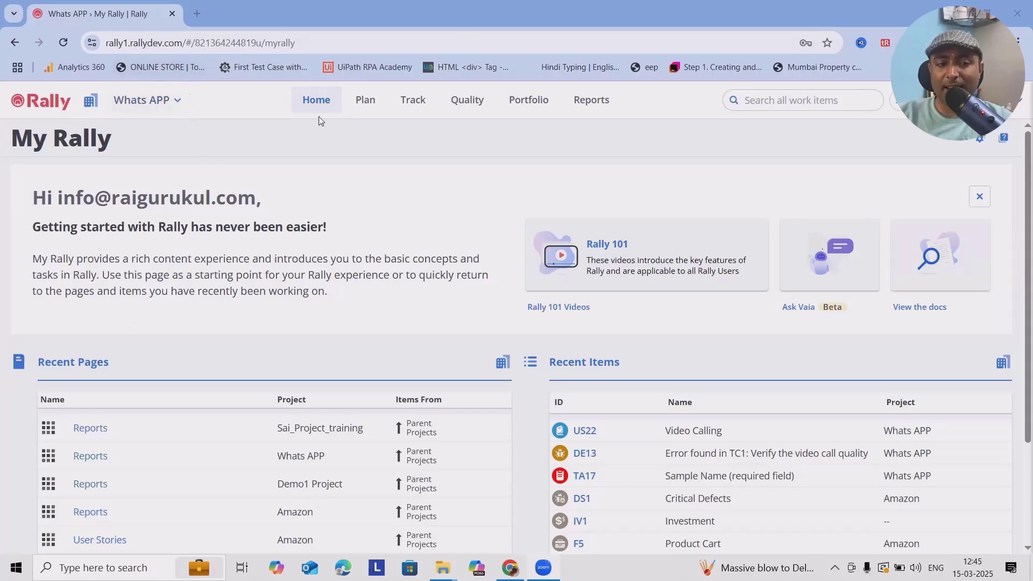
- Open the User Stories page of the Whats APP project
{"action": "scroll", "coordinate": [289, 306], "scroll_direction": "down", "scroll_amount": 2}
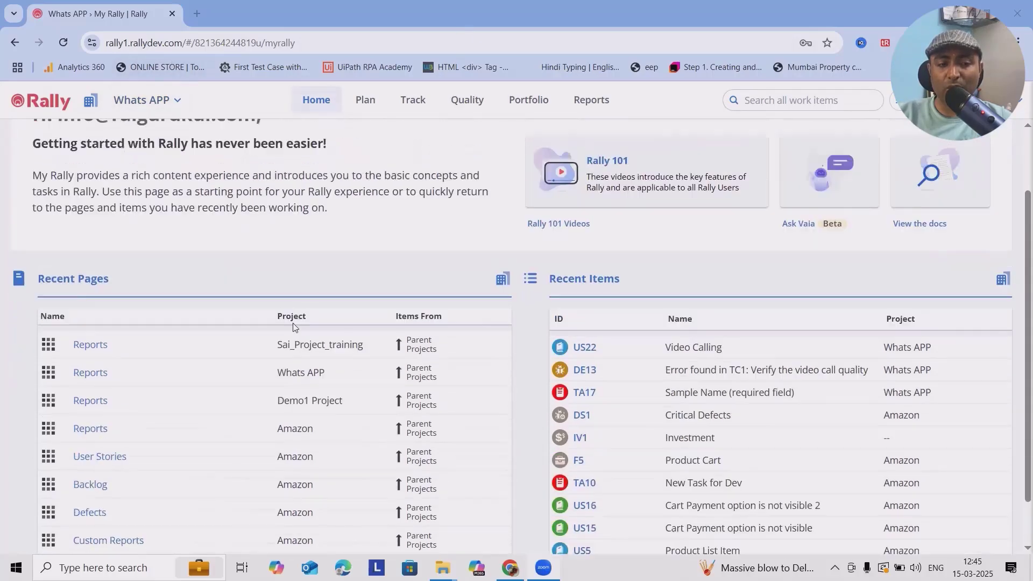
{"action": "scroll", "coordinate": [293, 327], "scroll_direction": "up", "scroll_amount": 2}
{"action": "left_click", "coordinate": [367, 112]}
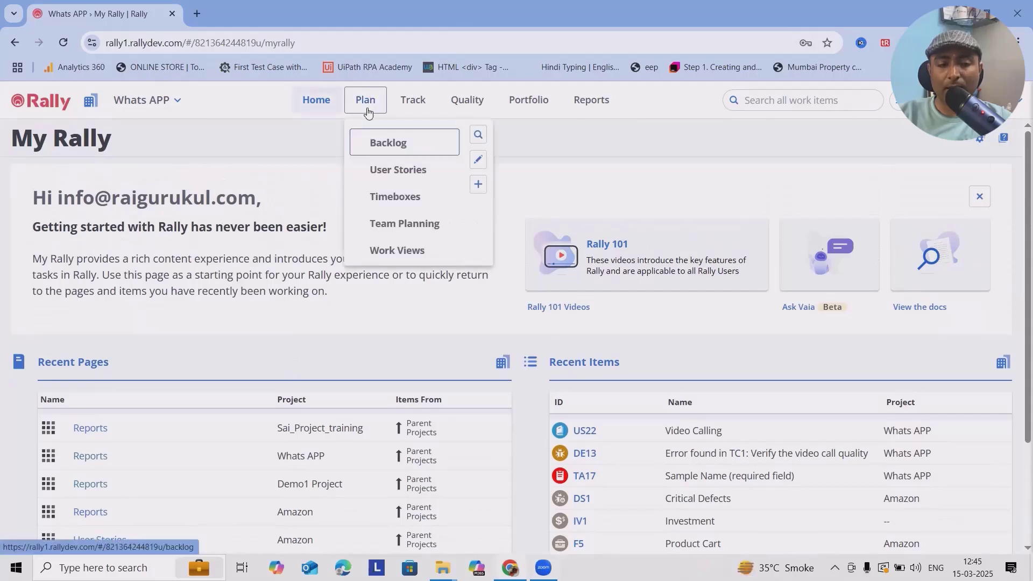
{"action": "left_click", "coordinate": [407, 173]}
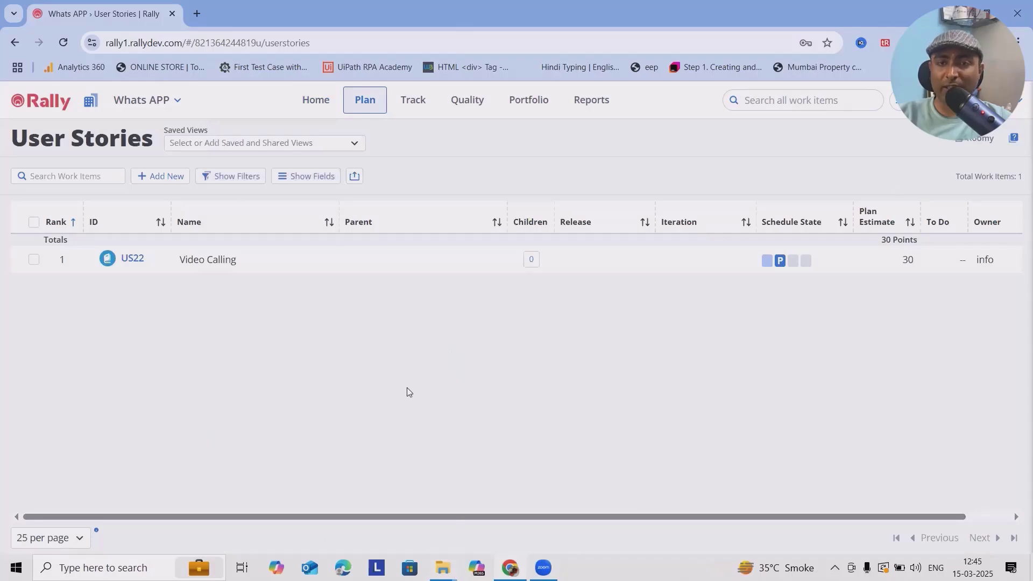
- Start a new user story with details, named "Status Page", and mark its status as Ready
{"action": "left_click", "coordinate": [163, 180]}
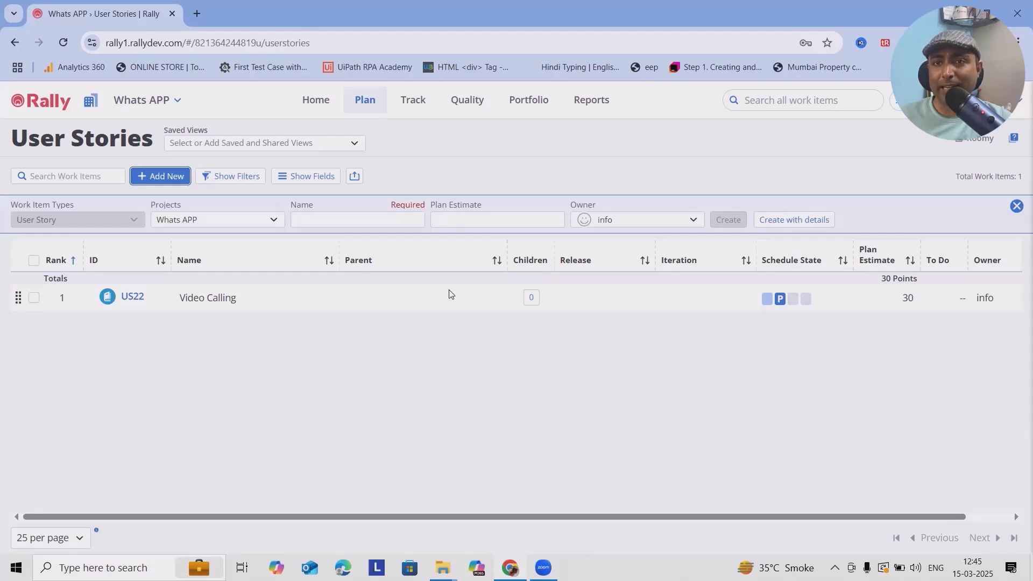
{"action": "left_click", "coordinate": [790, 220]}
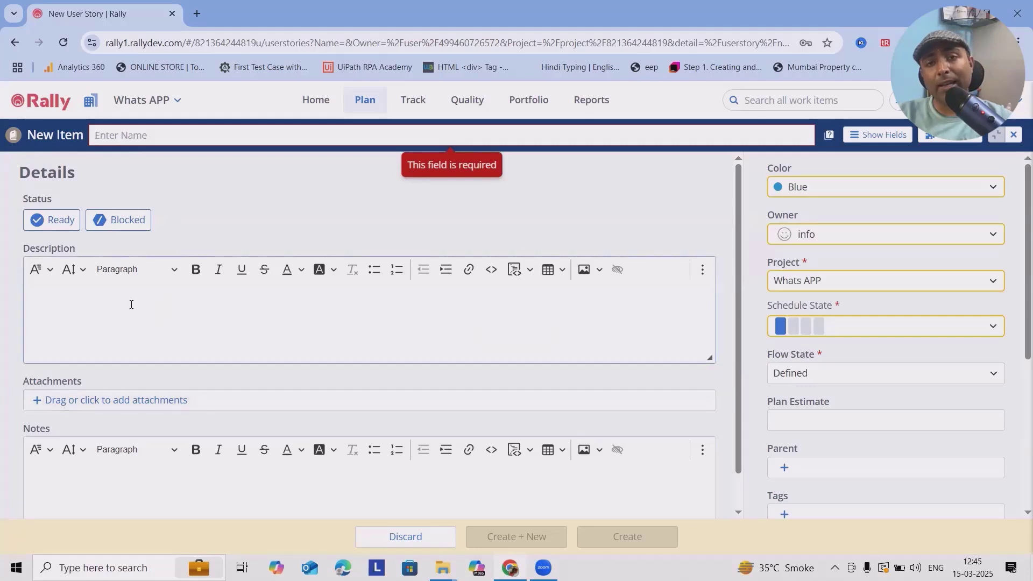
{"action": "type", "text": "Status Page"}
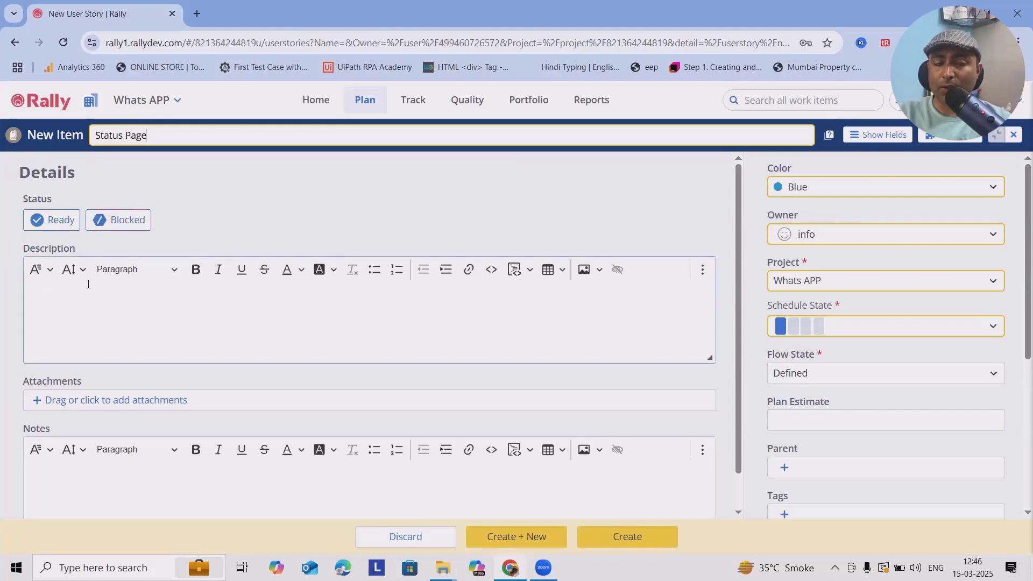
{"action": "left_click", "coordinate": [39, 226]}
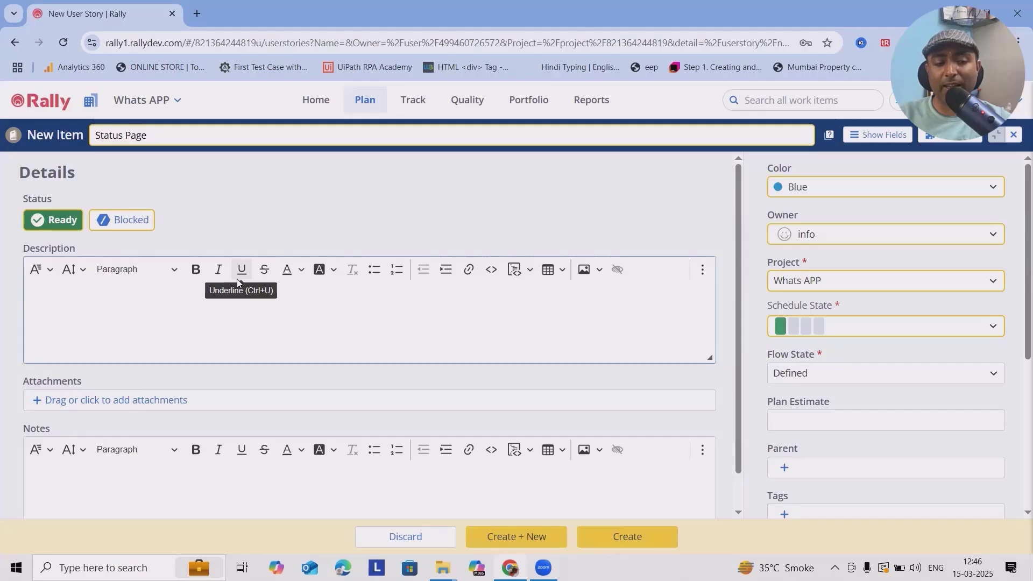
- Begin the story's description with the line "I want this to be build in 3 views which contains."
{"action": "left_click", "coordinate": [113, 326]}
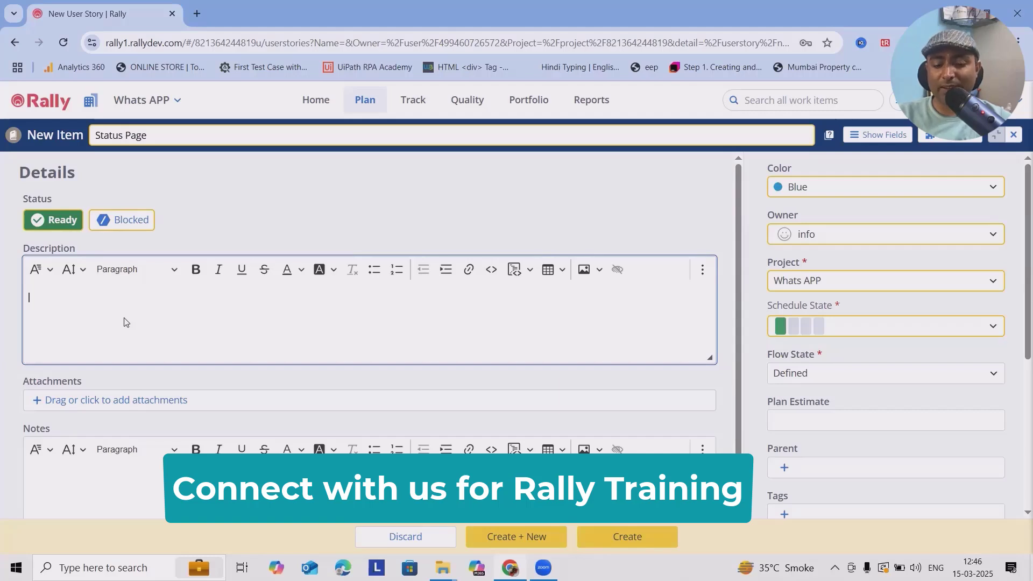
{"action": "type", "text": "I want this "}
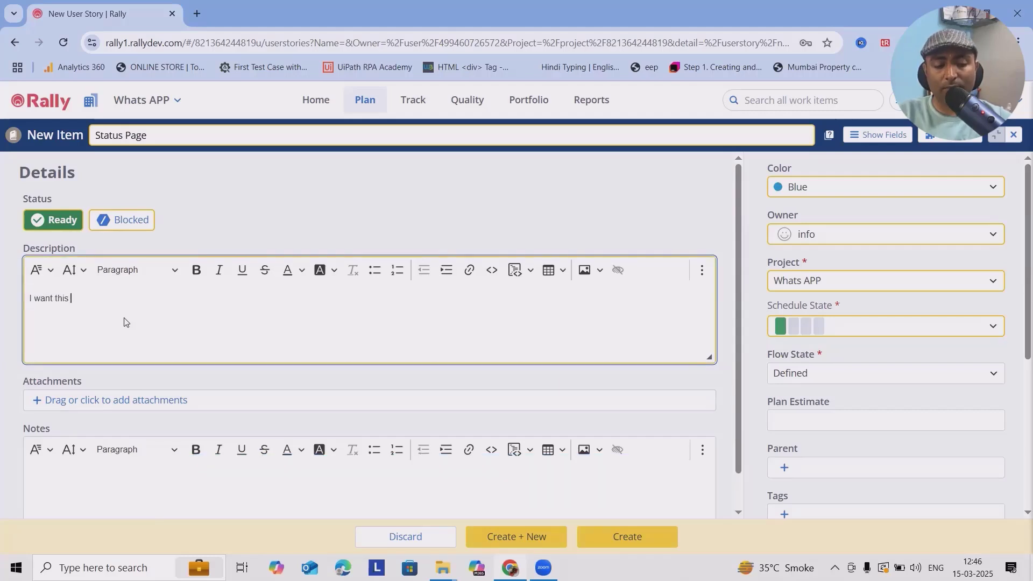
{"action": "type", "text": "to be build in "}
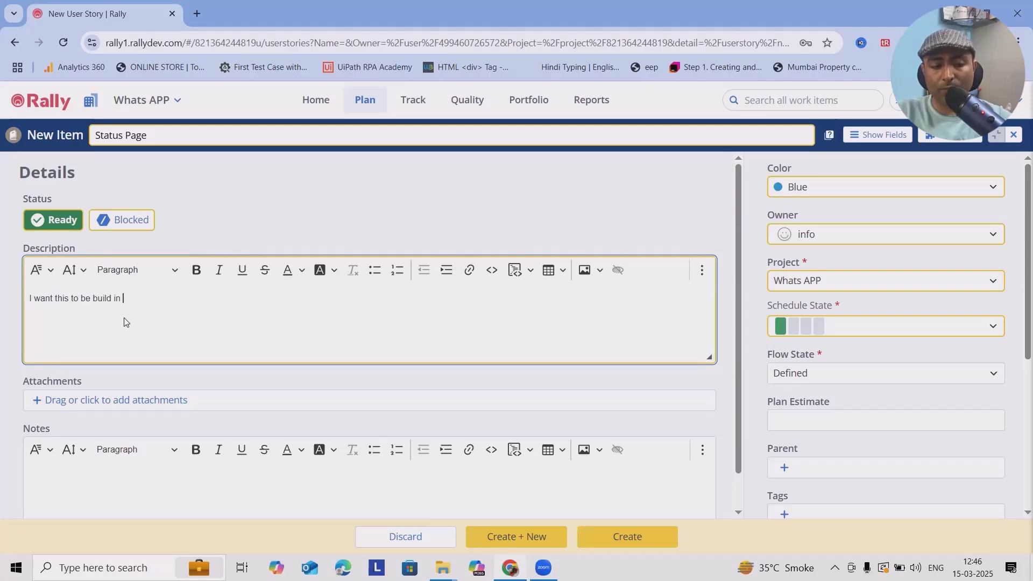
{"action": "type", "text": "3 views"}
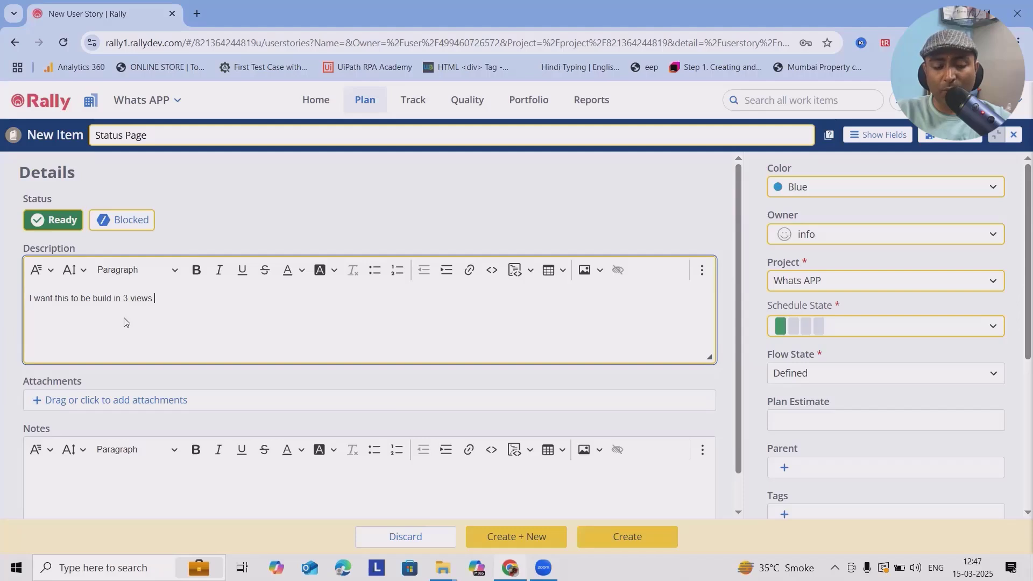
{"action": "type", "text": " which contains."}
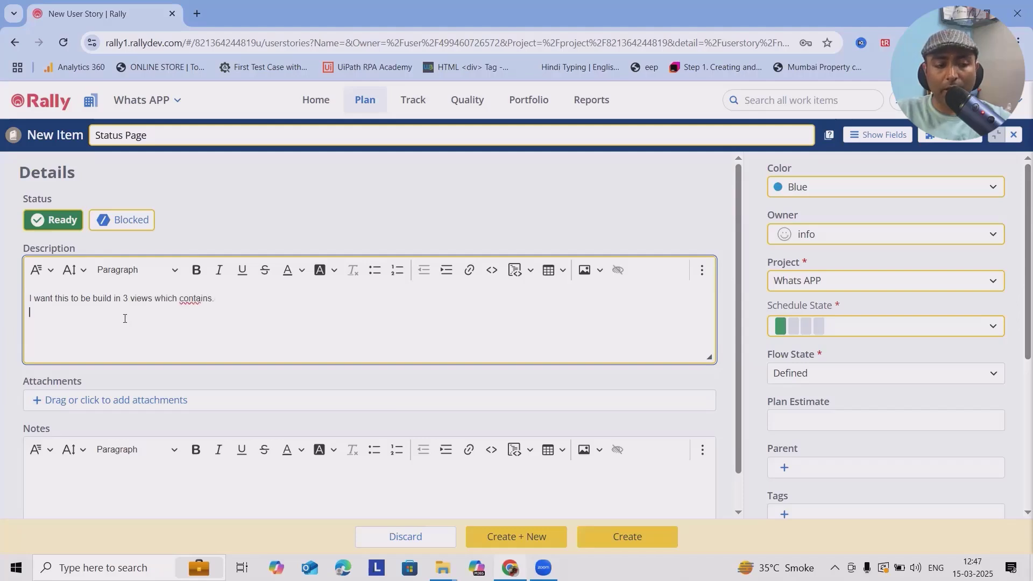
- Add description lines "View 1: Adding status on whats app", "Views 2: View status" and "Views 3: Who viewed our status"
{"action": "type", "text": "View 1: Adding "}
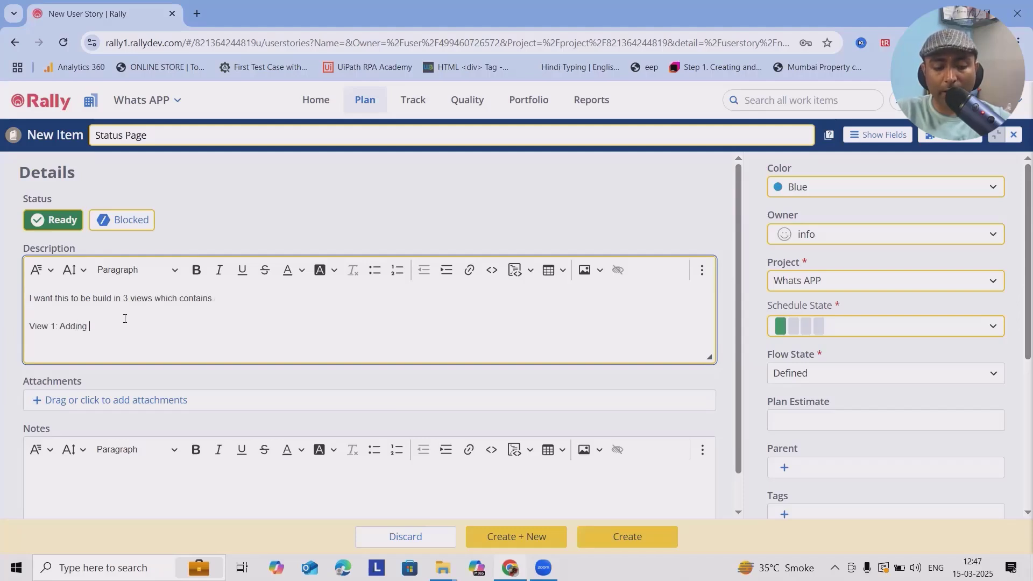
{"action": "type", "text": "status on"}
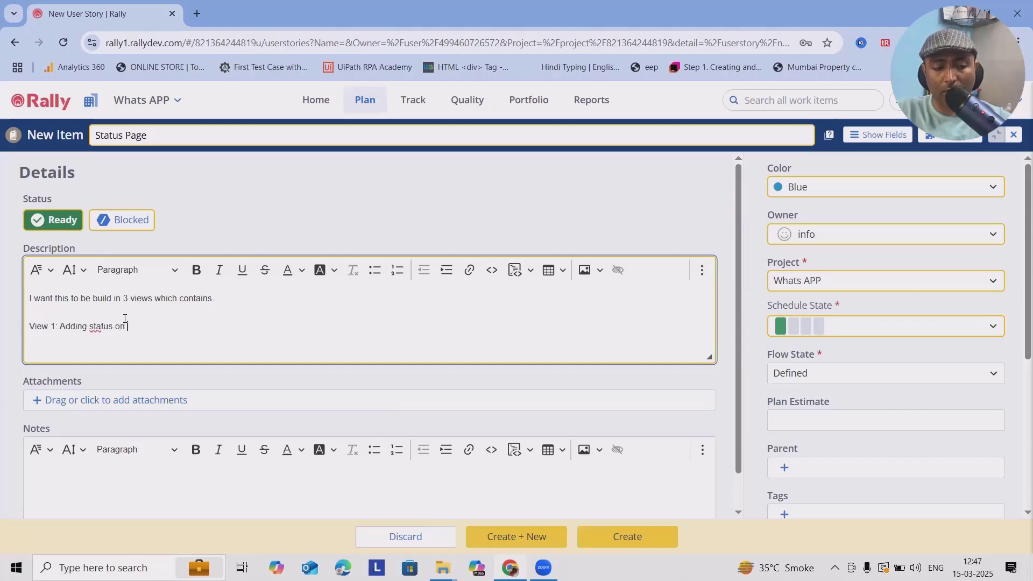
{"action": "type", "text": " w"}
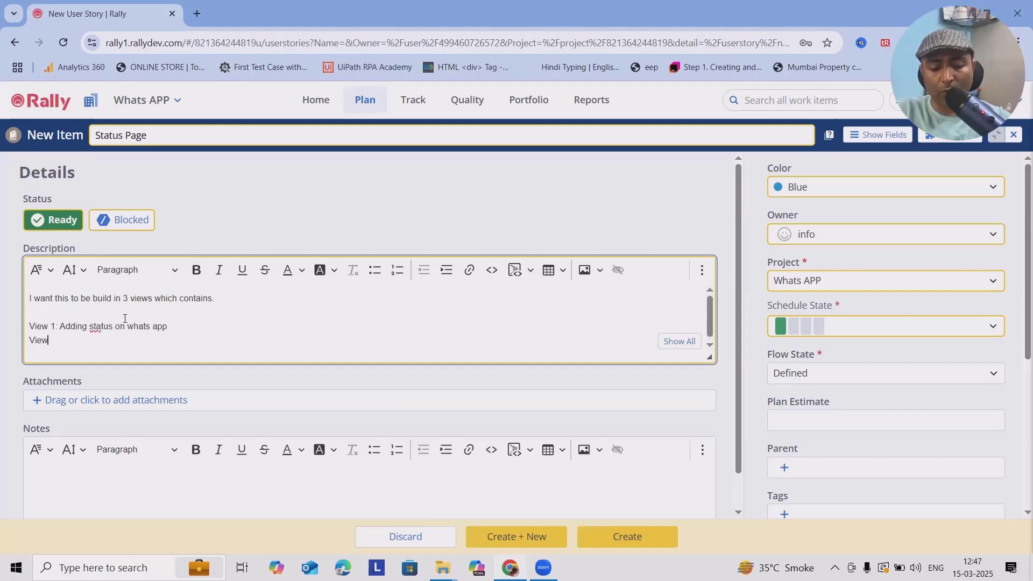
{"action": "type", "text": "hats appViews 2: View status"}
{"action": "key", "text": "Return"}
{"action": "type", "text": "V"}
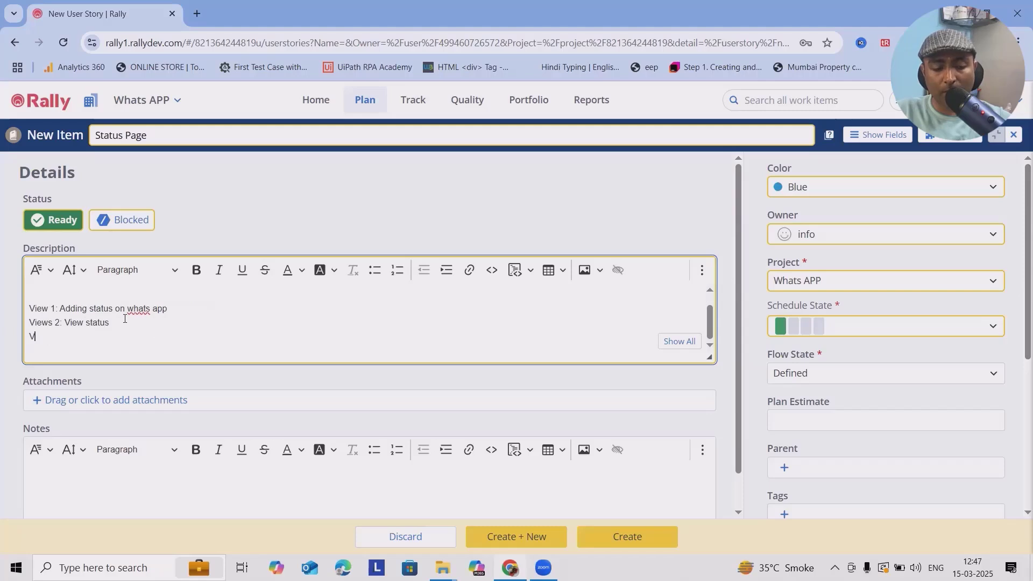
{"action": "type", "text": "iews 3: Who"}
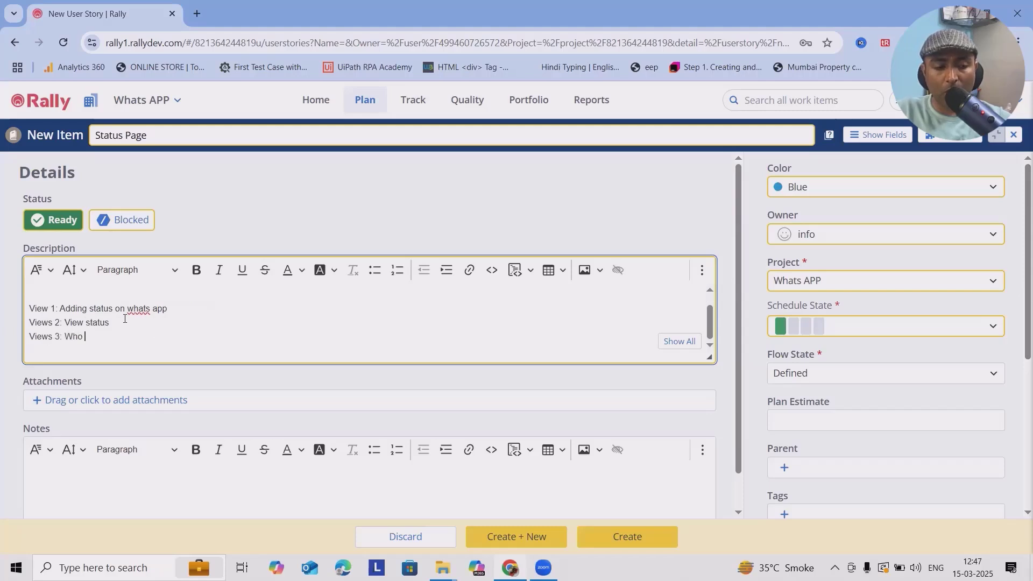
{"action": "type", "text": " viewed our"}
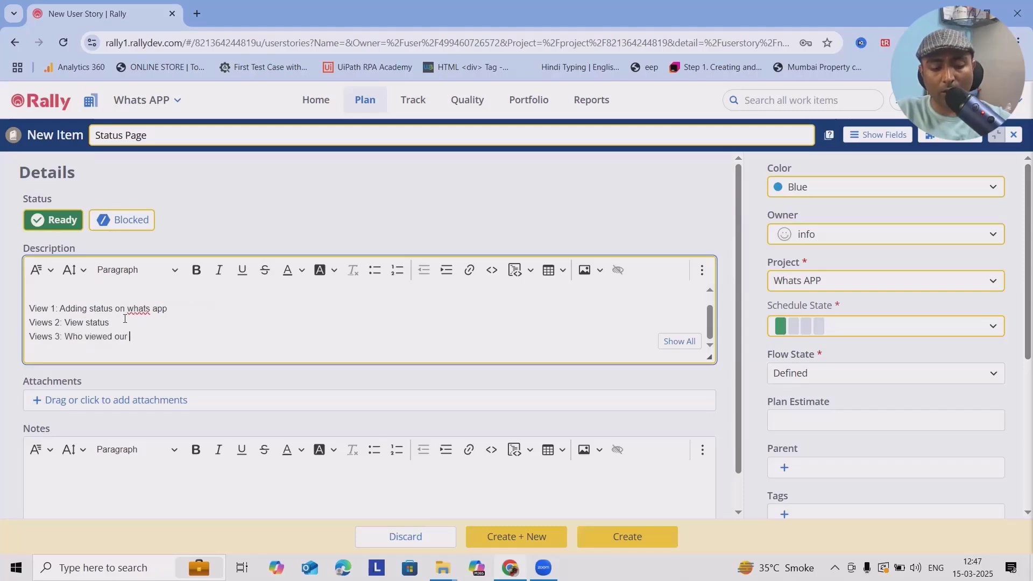
{"action": "type", "text": " status"}
- Close the description, after a blank line, with "Which can mark as DOD after completing Dev, QA and UAT"
{"action": "key", "text": "Return"}
{"action": "key", "text": "Return"}
{"action": "type", "text": "Wch"}
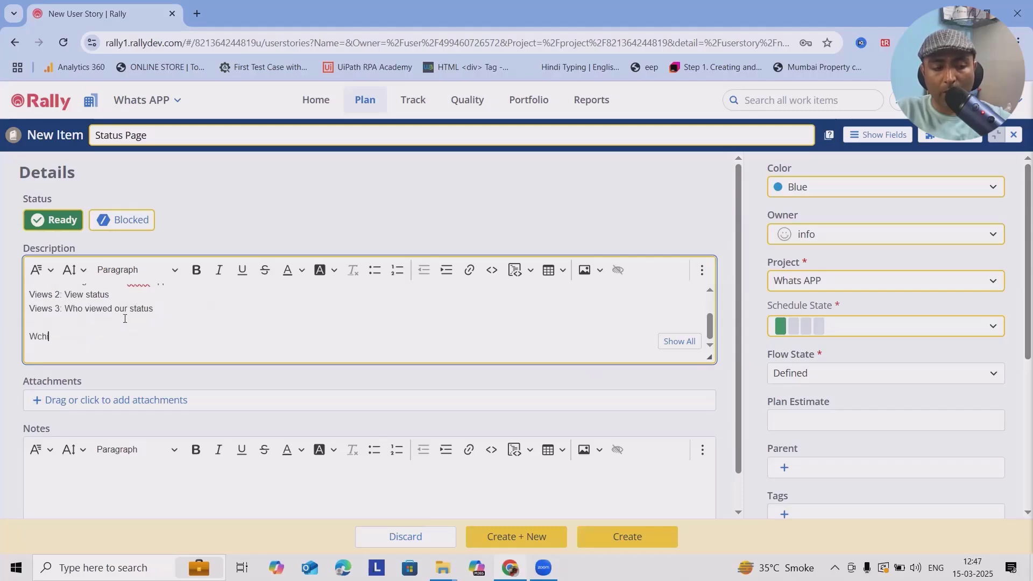
{"action": "type", "text": "ch can b "}
{"action": "type", "text": " furt"}
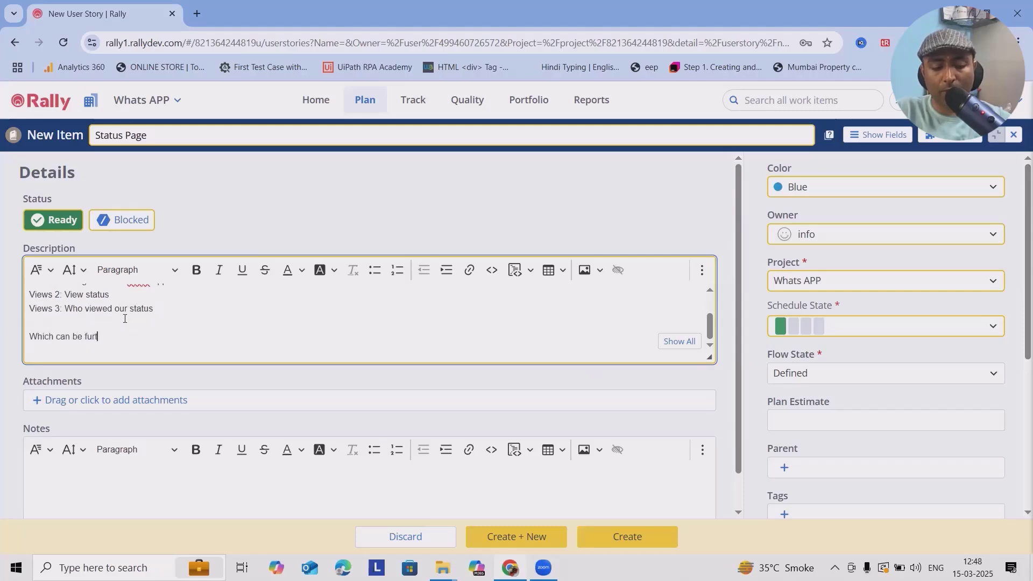
{"action": "type", "text": "he"}
{"action": "key", "text": "BackSpace"}
{"action": "key", "text": "BackSpace"}
{"action": "key", "text": "BackSpace"}
{"action": "key", "text": "BackSpace"}
{"action": "key", "text": "BackSpace"}
{"action": "key", "text": "BackSpace"}
{"action": "key", "text": "BackSpace"}
{"action": "key", "text": "BackSpace"}
{"action": "key", "text": "BackSpace"}
{"action": "type", "text": "mark "}
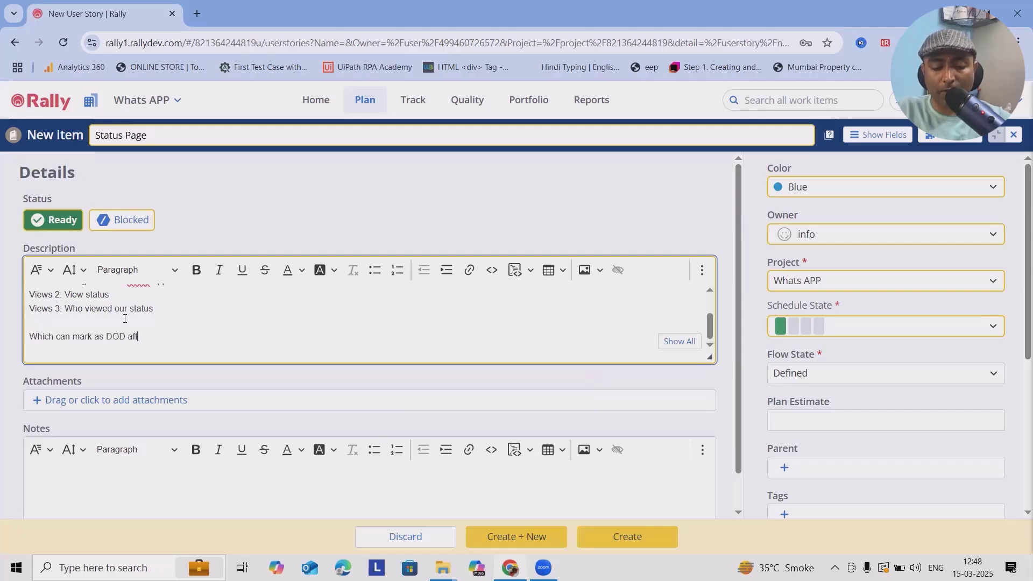
{"action": "type", "text": "er completing "}
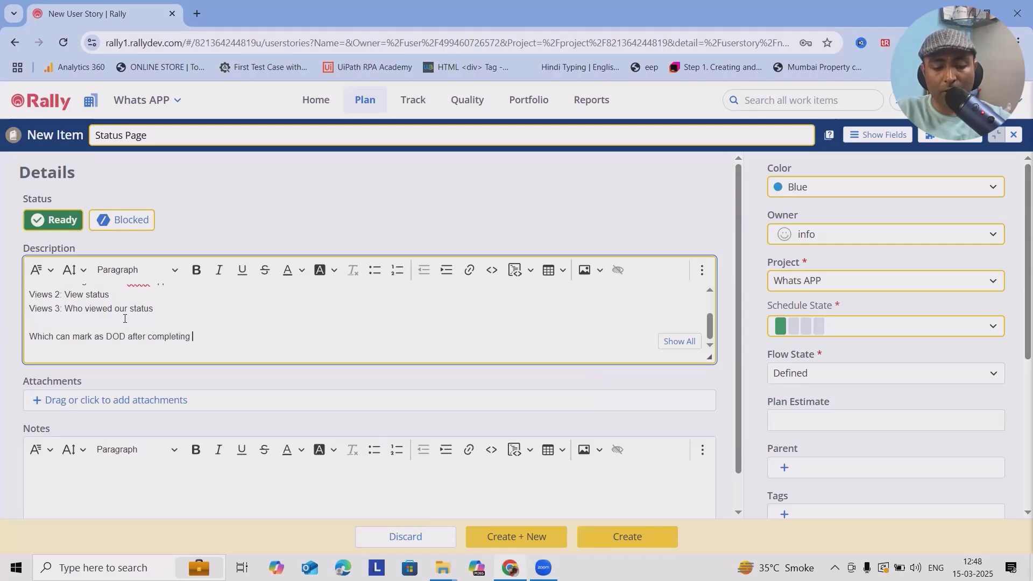
{"action": "type", "text": "Dev, QA ab"}
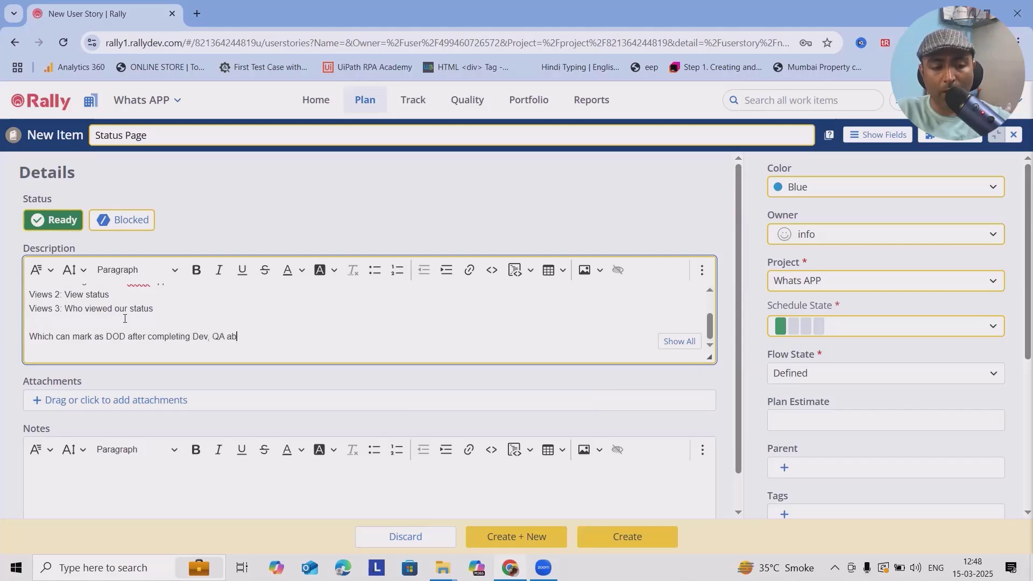
{"action": "type", "text": "d"}
{"action": "key", "text": "BackSpace"}
{"action": "key", "text": "BackSpace"}
{"action": "type", "text": "nd UAT"}
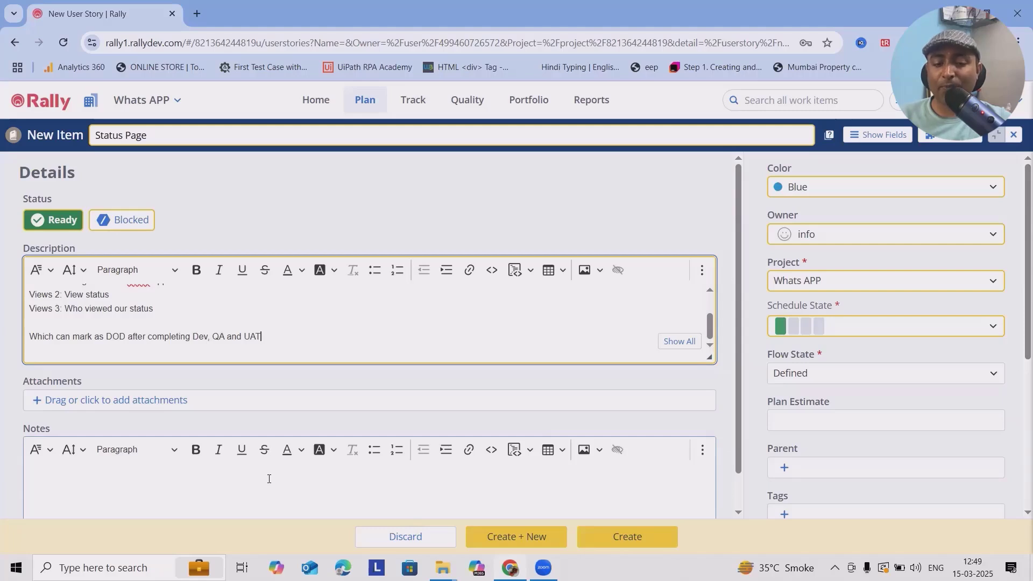
- Examine the Notes field and the choices for the story's color, project, schedule state, flow state and parent
{"action": "scroll", "coordinate": [102, 464], "scroll_direction": "down", "scroll_amount": 1}
{"action": "left_click", "coordinate": [102, 466]}
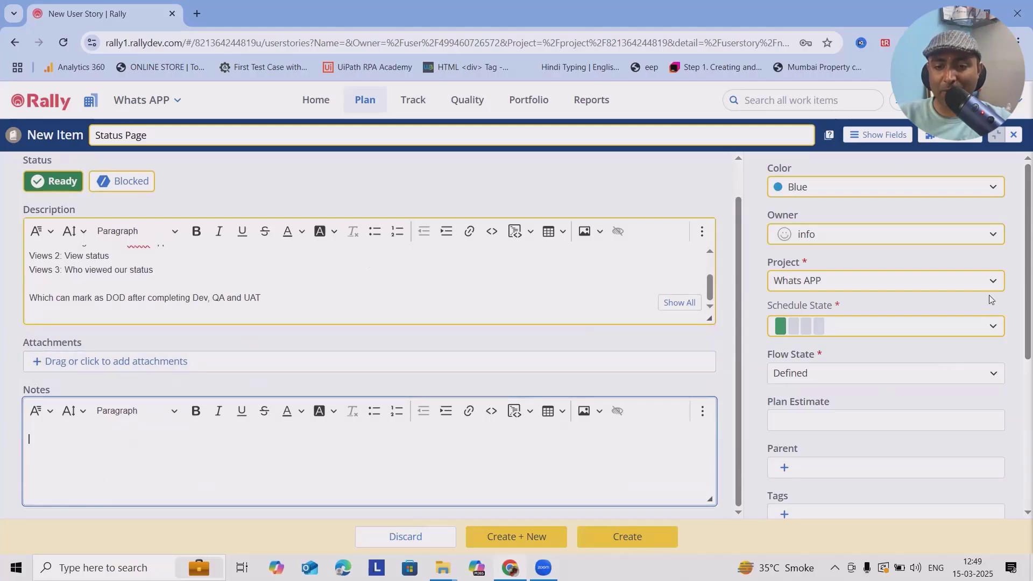
{"action": "left_click", "coordinate": [989, 189]}
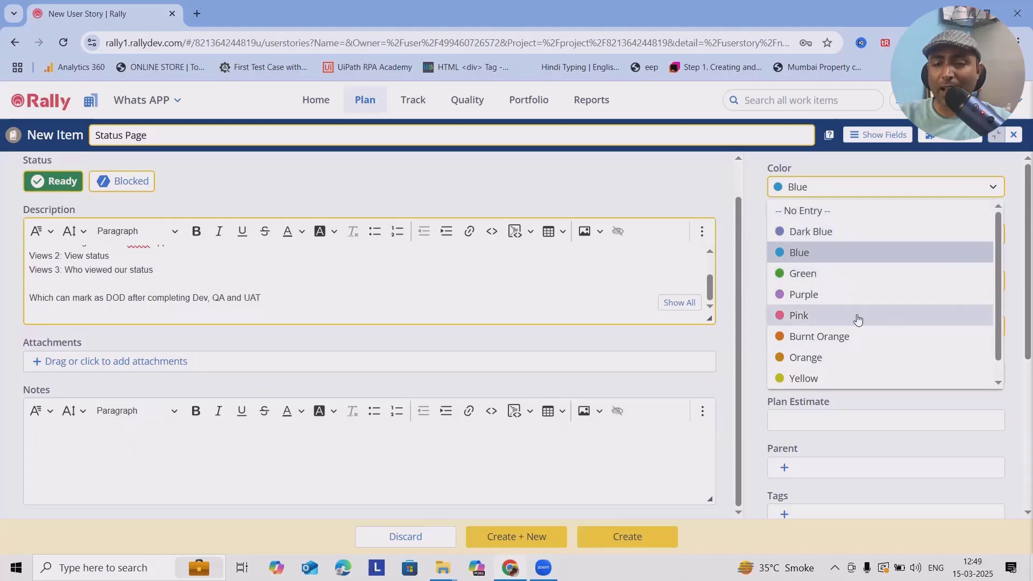
{"action": "left_click", "coordinate": [659, 171]}
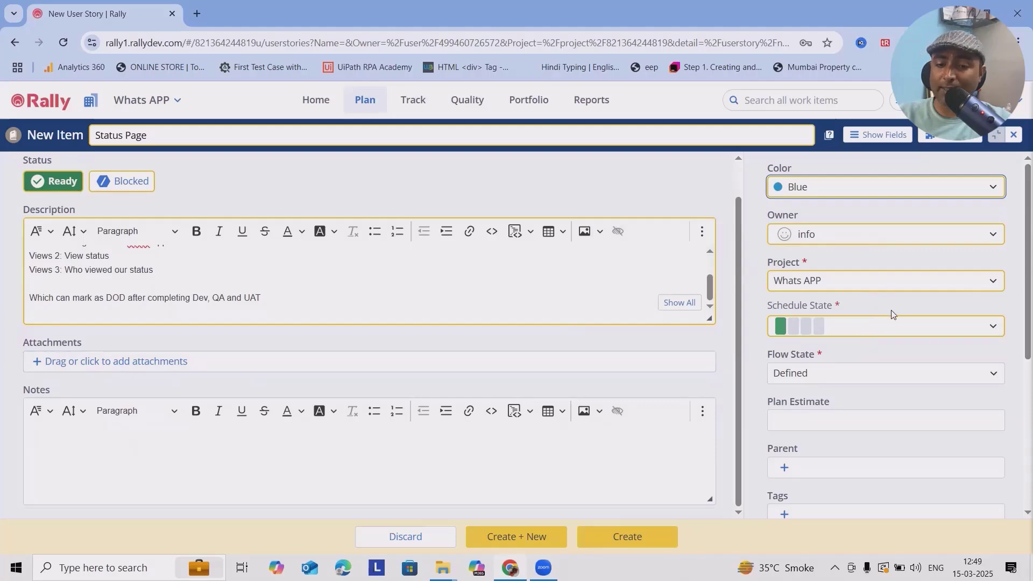
{"action": "left_click", "coordinate": [967, 281]}
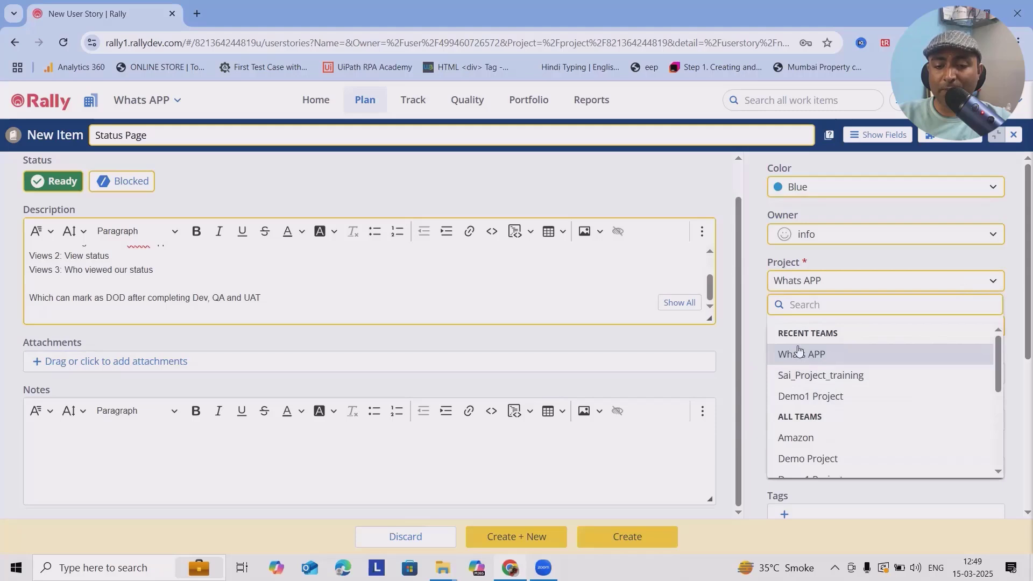
{"action": "left_click", "coordinate": [759, 300]}
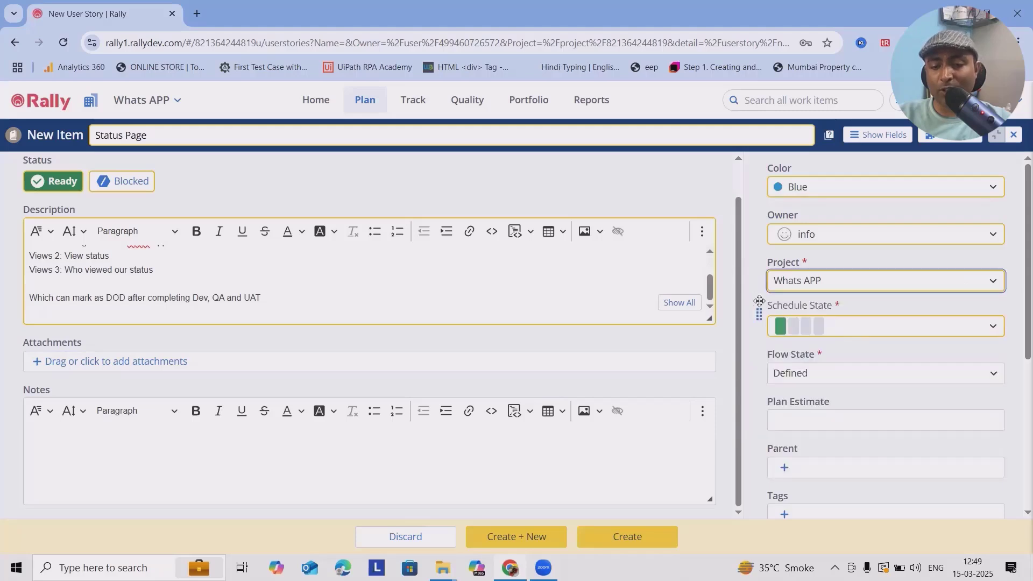
{"action": "left_click", "coordinate": [897, 330]}
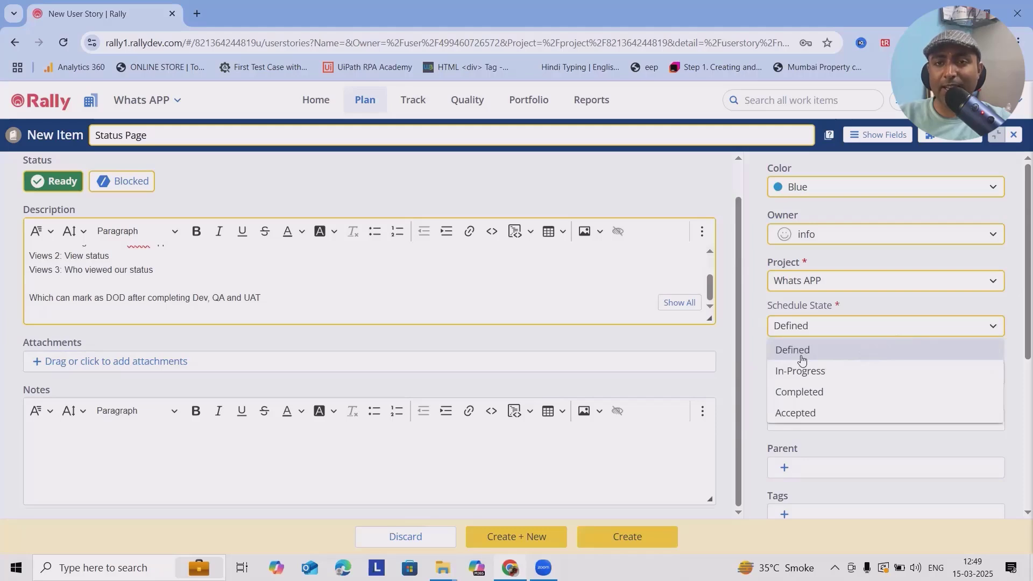
{"action": "left_click", "coordinate": [760, 321]}
{"action": "scroll", "coordinate": [812, 377], "scroll_direction": "down", "scroll_amount": 3}
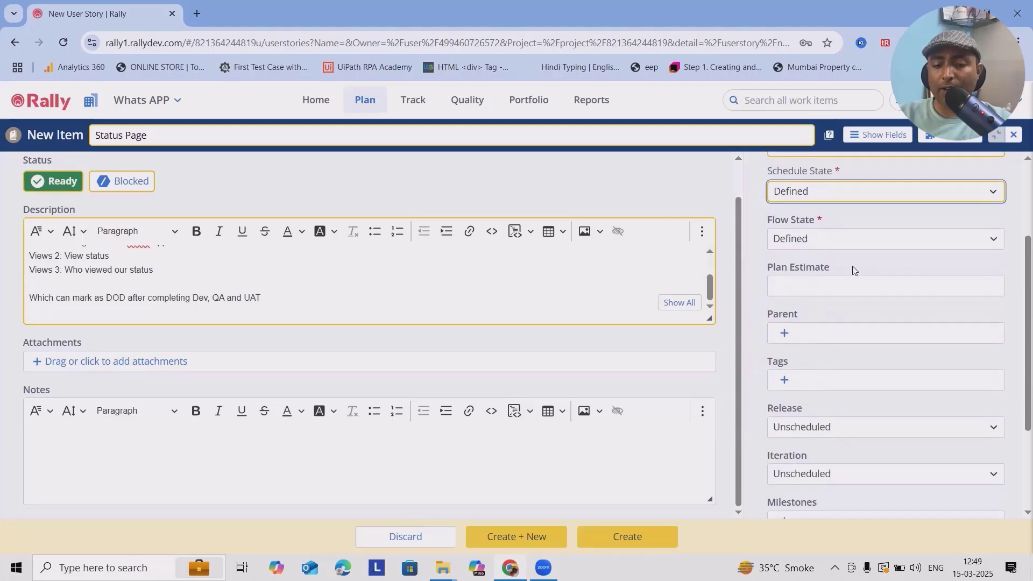
{"action": "left_click", "coordinate": [901, 246]}
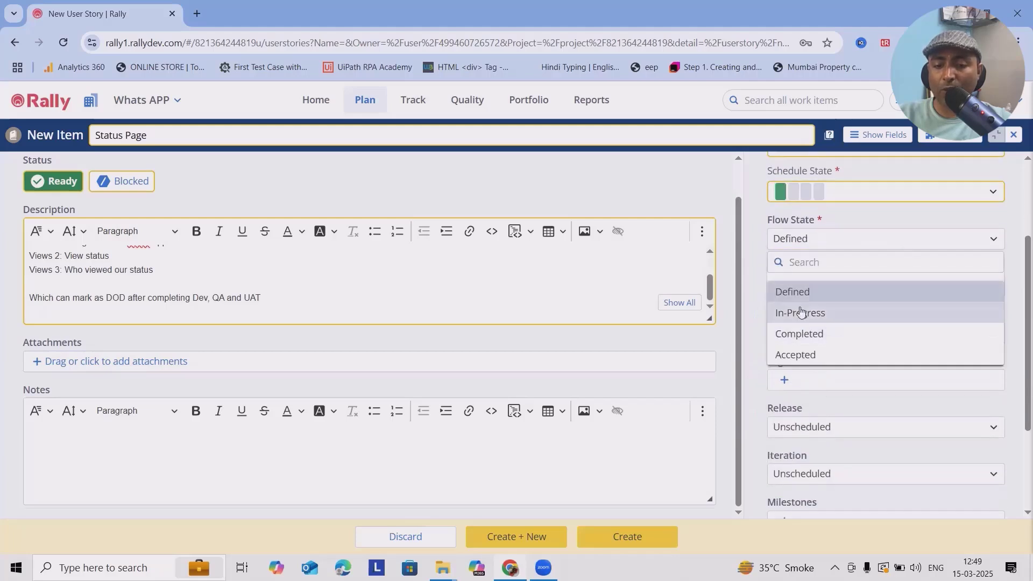
{"action": "left_click", "coordinate": [753, 303]}
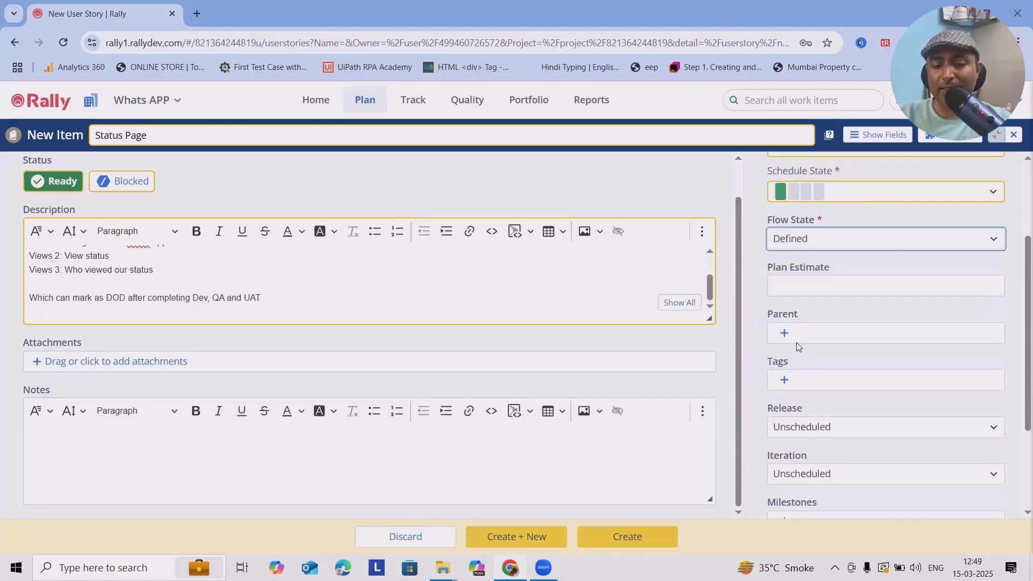
{"action": "left_click", "coordinate": [783, 332]}
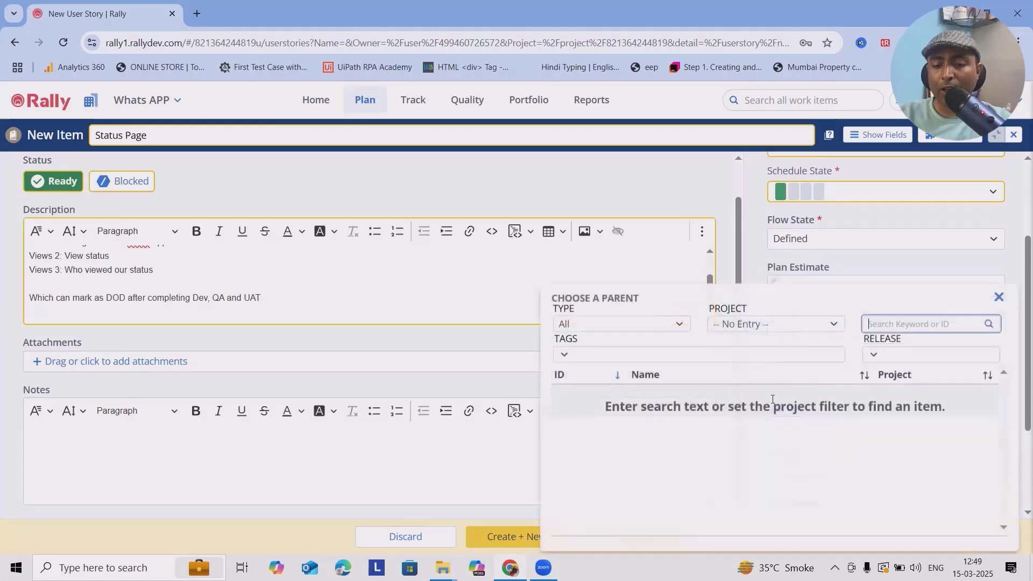
{"action": "left_click", "coordinate": [999, 297]}
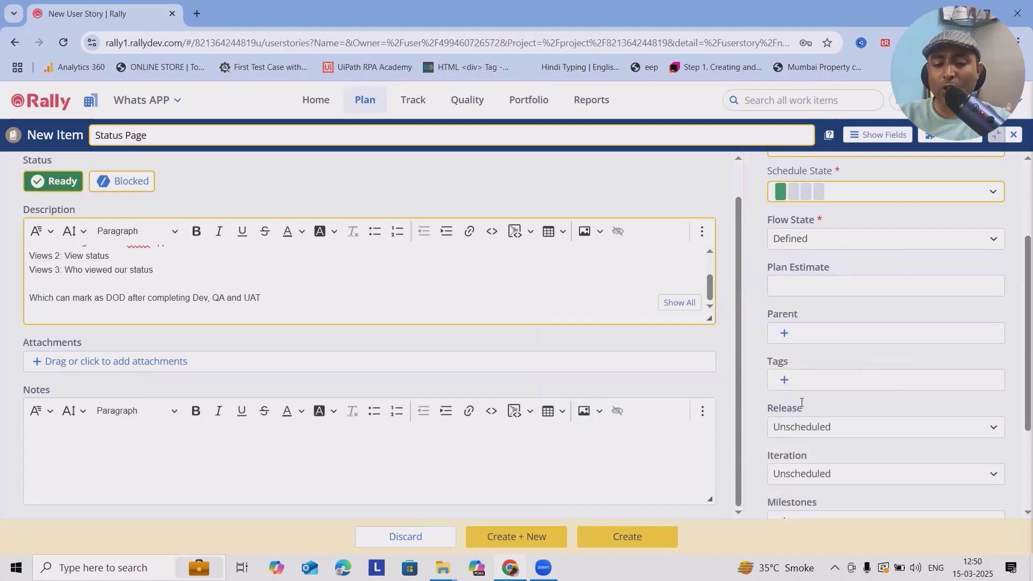
- Check the story's available release choices without picking one, and create the "Status Page" user story
{"action": "scroll", "coordinate": [801, 403], "scroll_direction": "down", "scroll_amount": 3}
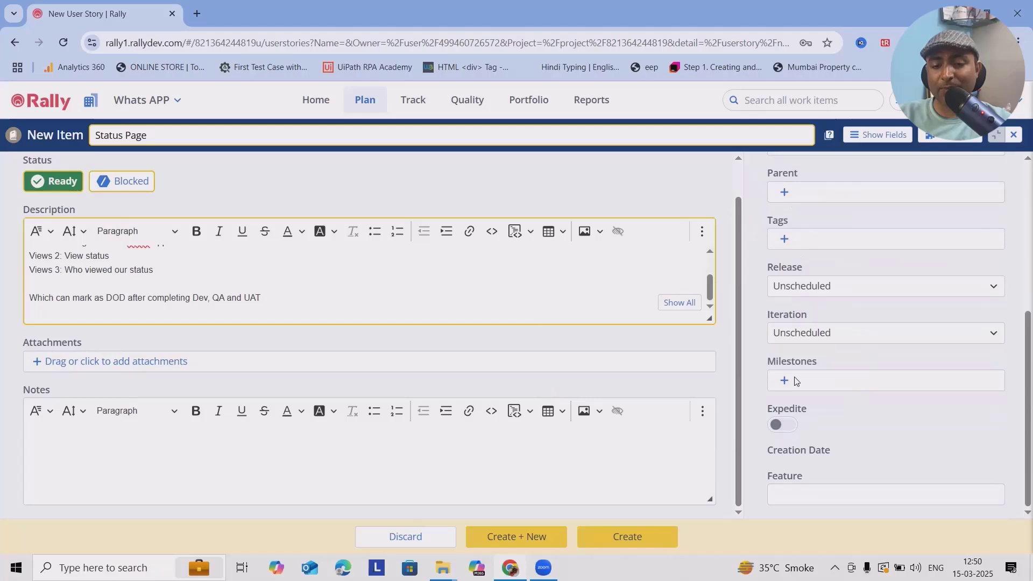
{"action": "left_click", "coordinate": [887, 291]}
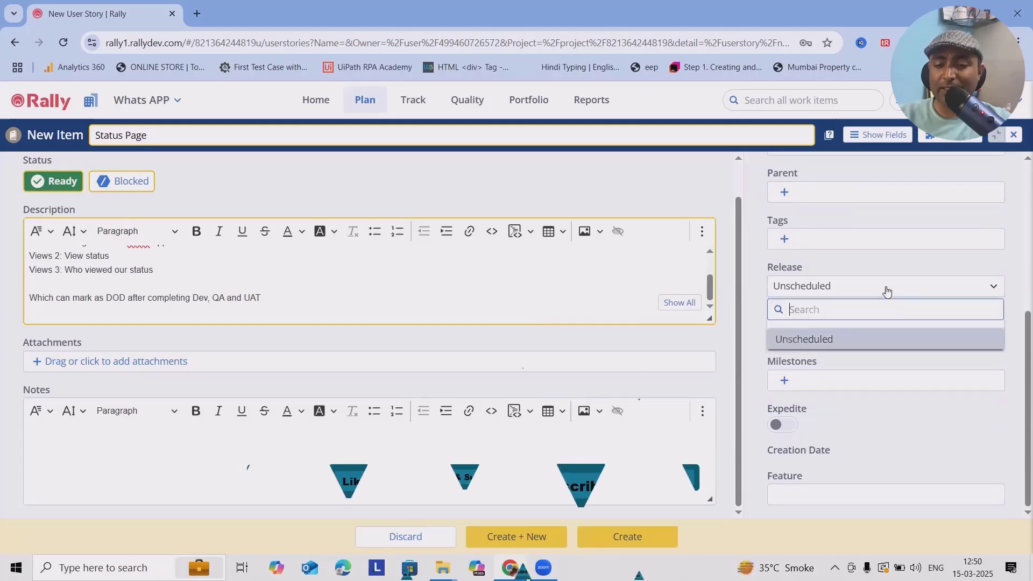
{"action": "left_click", "coordinate": [759, 285]}
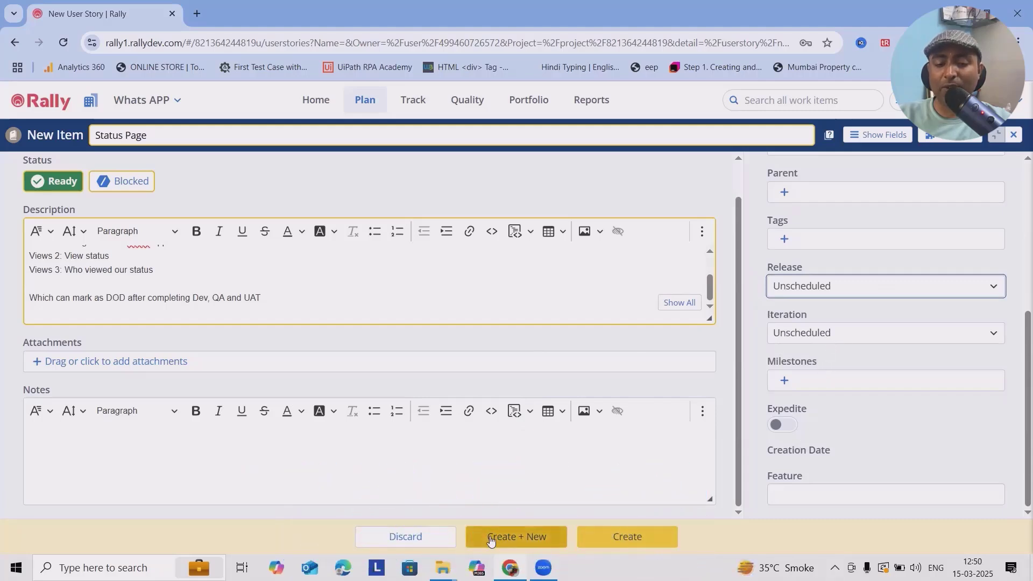
{"action": "left_click", "coordinate": [628, 538]}
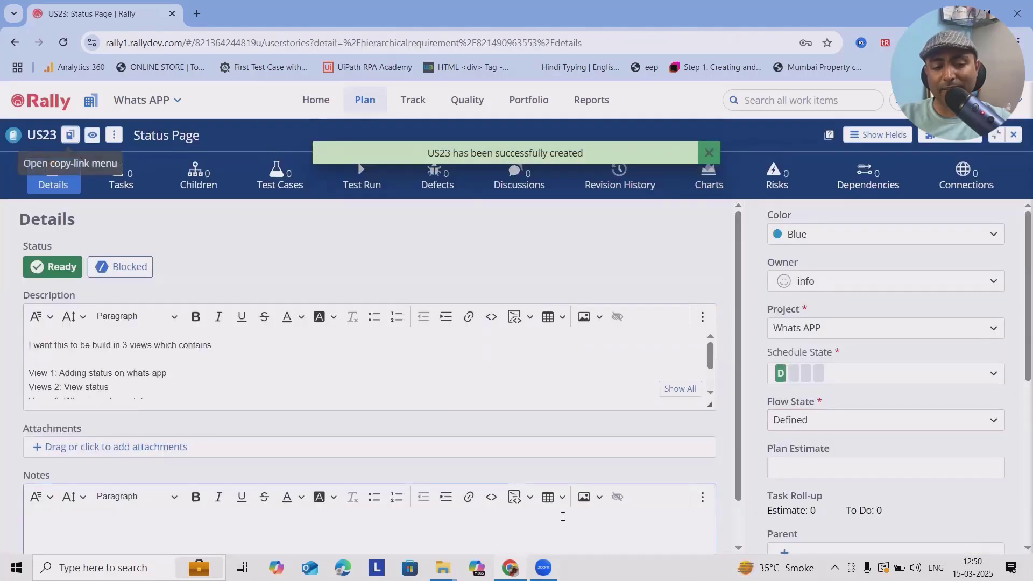
- Add a task named "View 1 Task" to the Status Page story
{"action": "scroll", "coordinate": [511, 323], "scroll_direction": "down", "scroll_amount": 1}
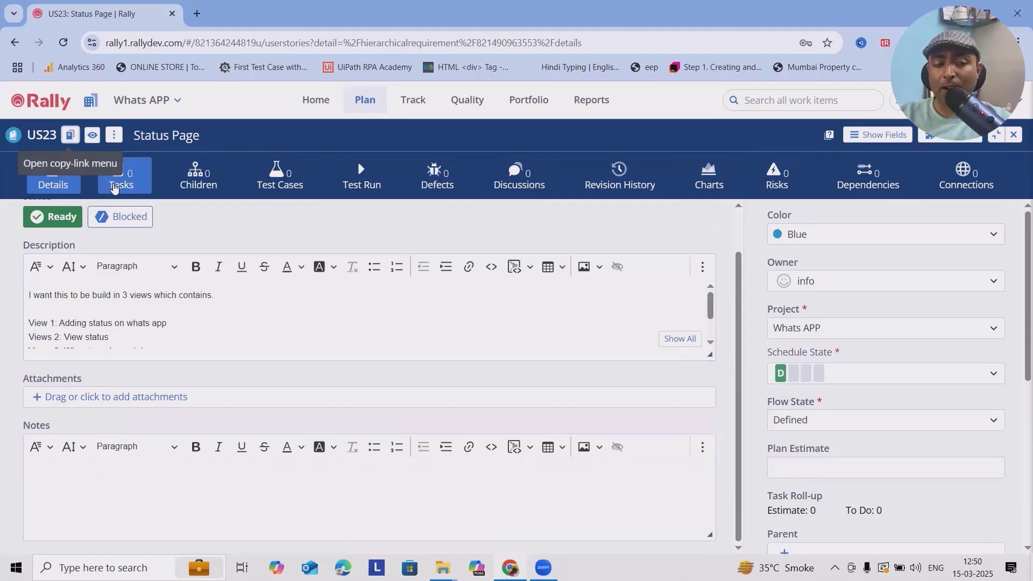
{"action": "left_click", "coordinate": [114, 186]}
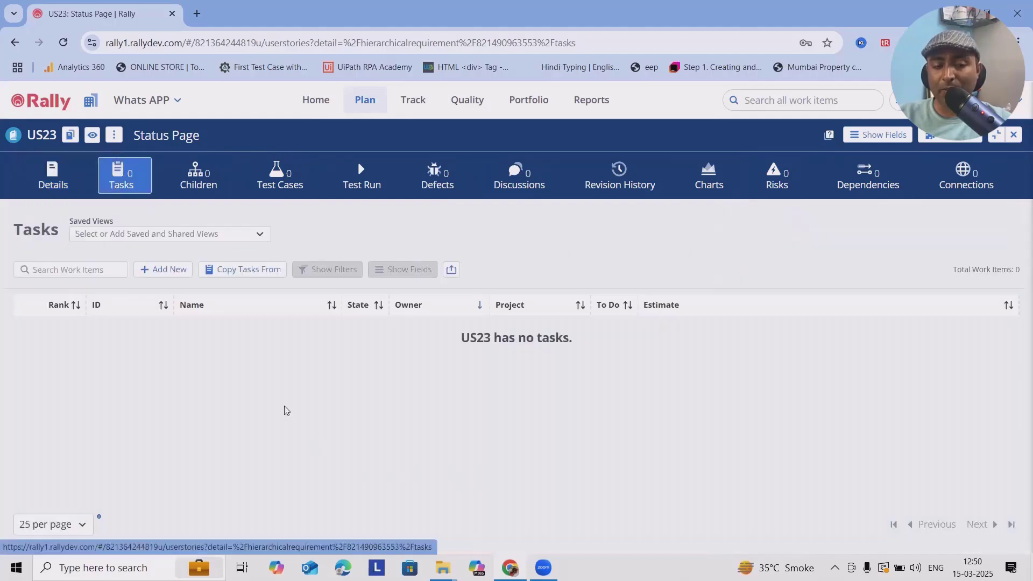
{"action": "left_click", "coordinate": [178, 273]}
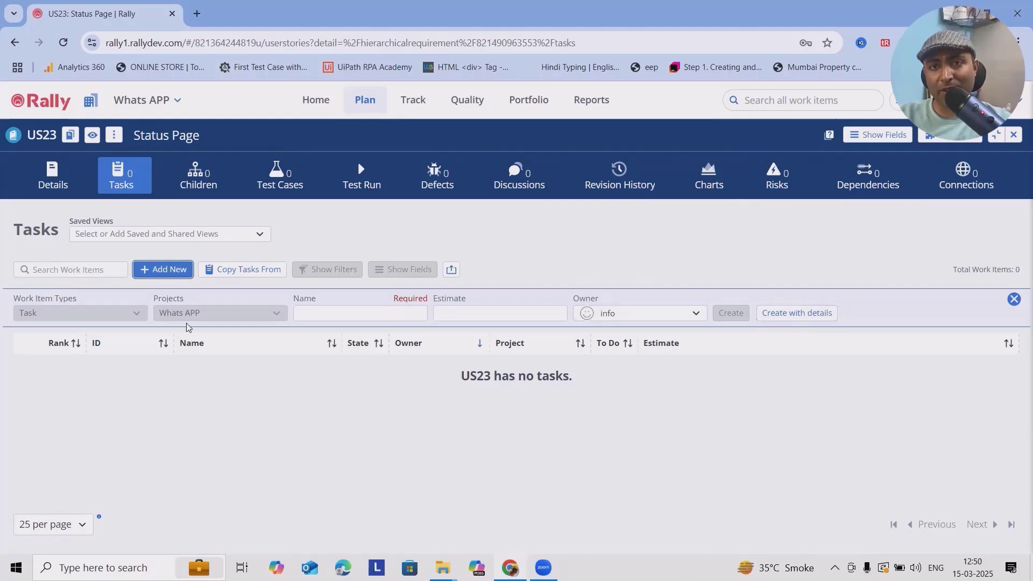
{"action": "left_click", "coordinate": [365, 309]}
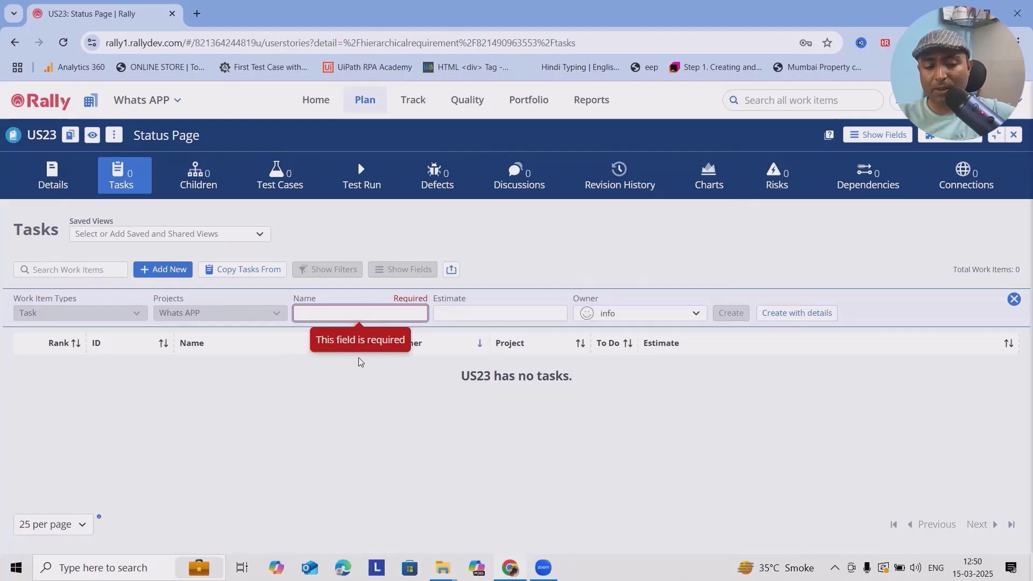
{"action": "type", "text": "View"}
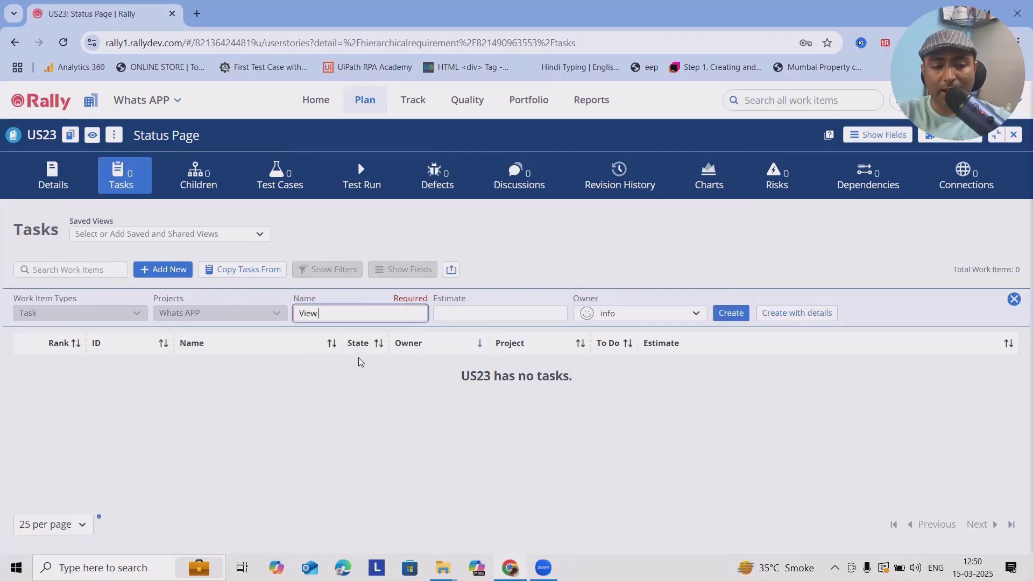
{"action": "type", "text": " 1"}
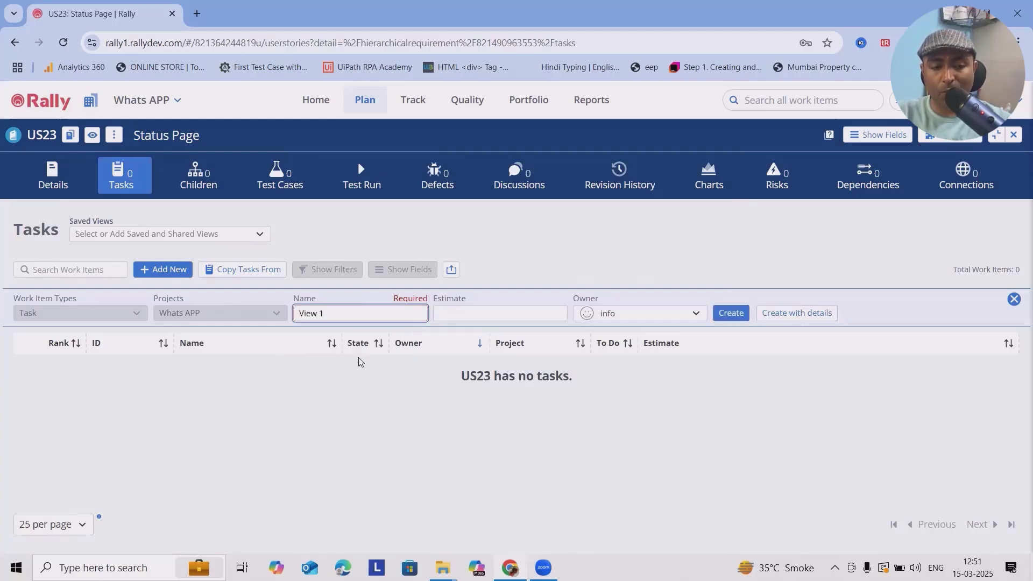
{"action": "type", "text": " Task"}
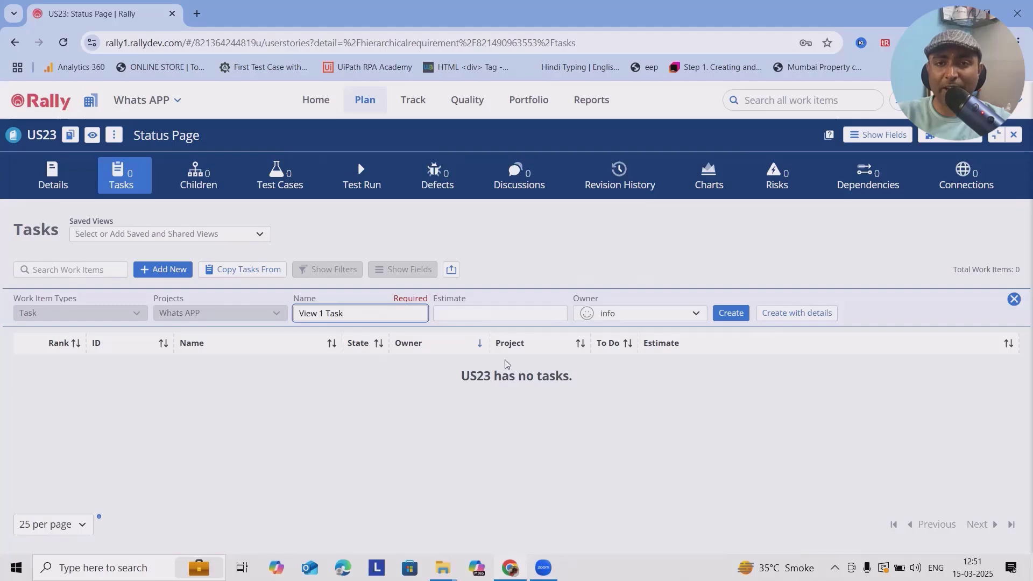
{"action": "left_click", "coordinate": [731, 313]}
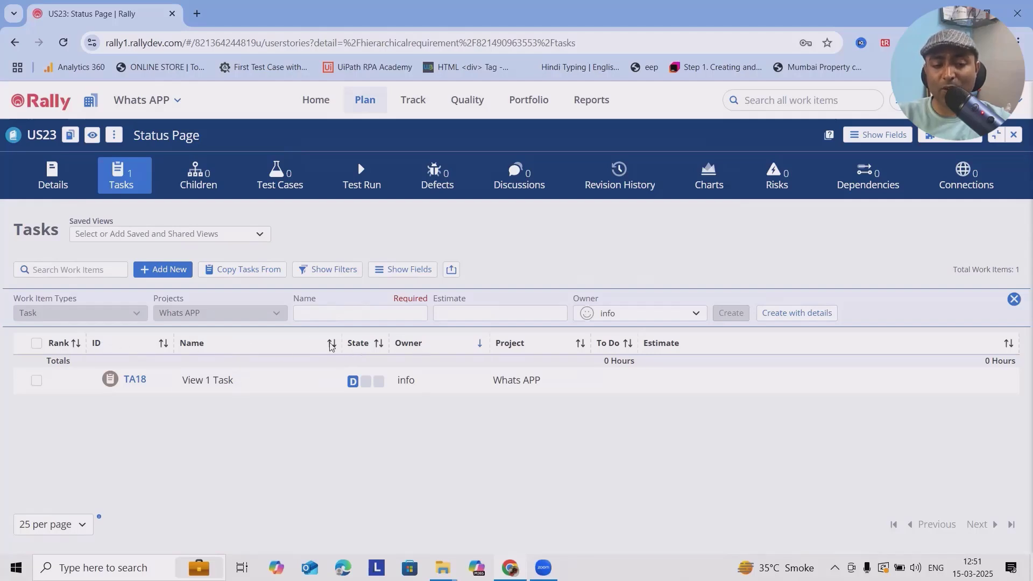
- Add a second task named "Task 2" to the story
{"action": "left_click", "coordinate": [332, 314]}
{"action": "type", "text": "Task 2"}
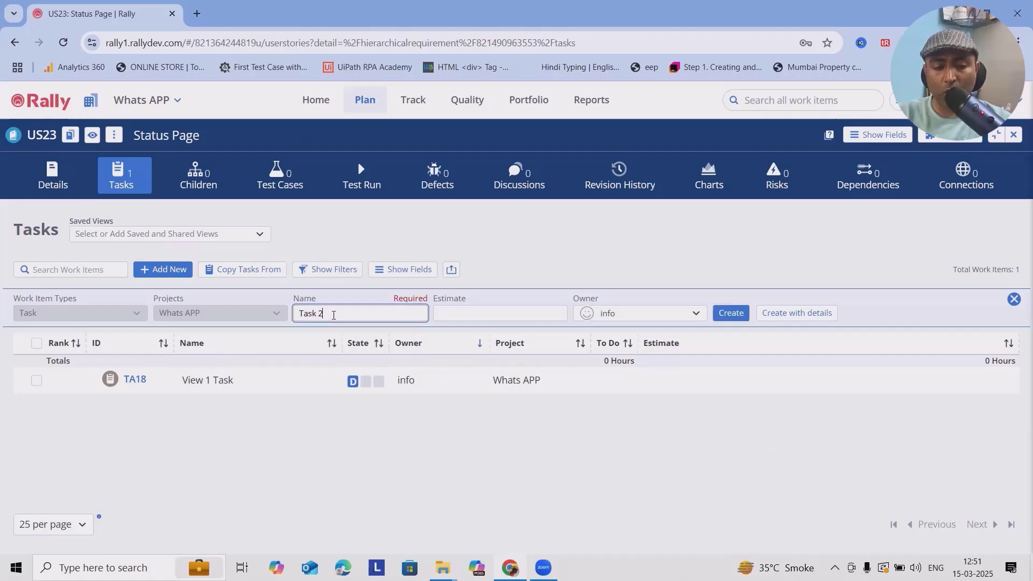
{"action": "key", "text": "Return"}
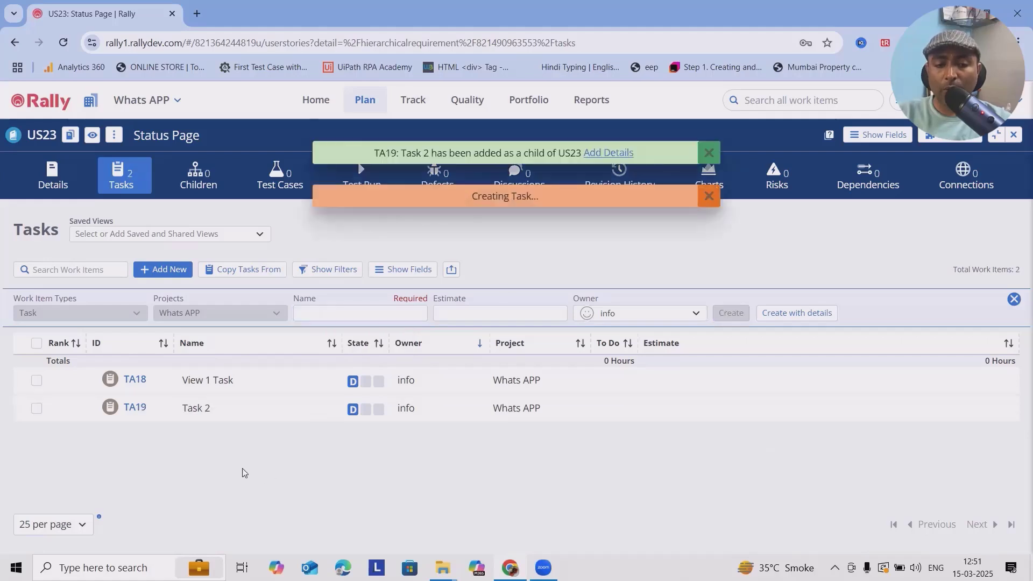
- Select "View 1 Task" to view its available actions, and look at the story's discussions and revision history
{"action": "left_click", "coordinate": [36, 381]}
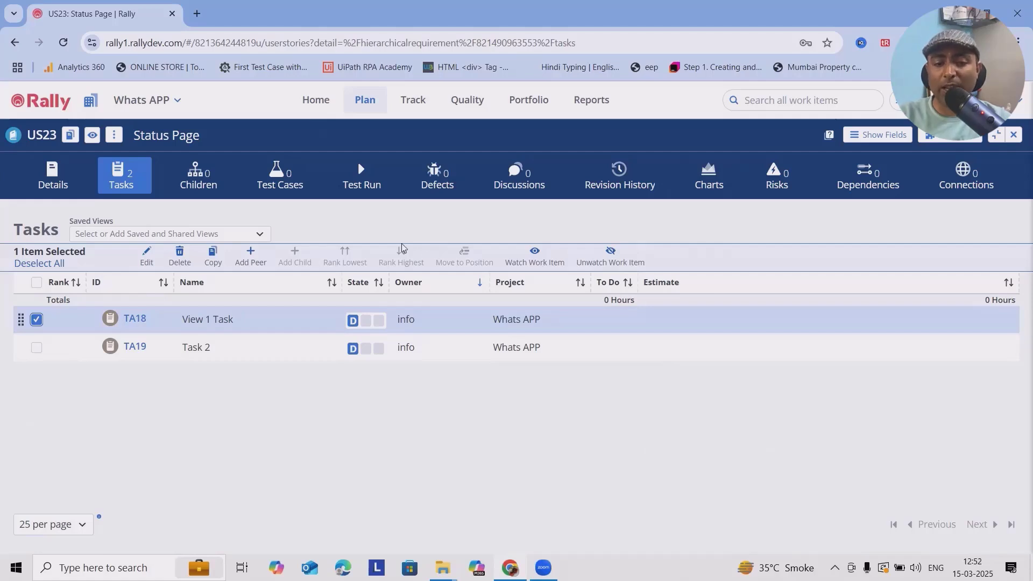
{"action": "left_click", "coordinate": [535, 193]}
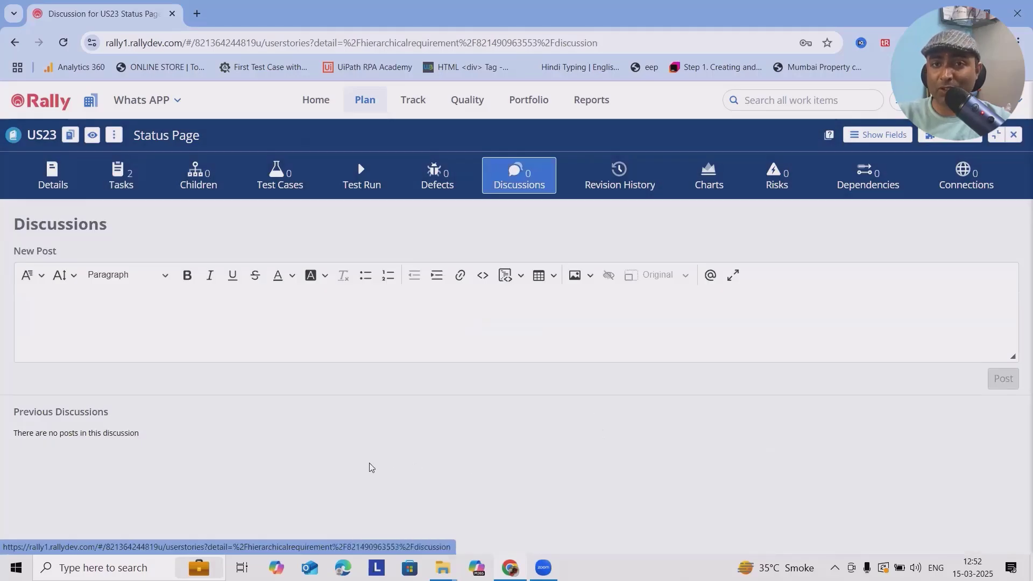
{"action": "left_click", "coordinate": [104, 330]}
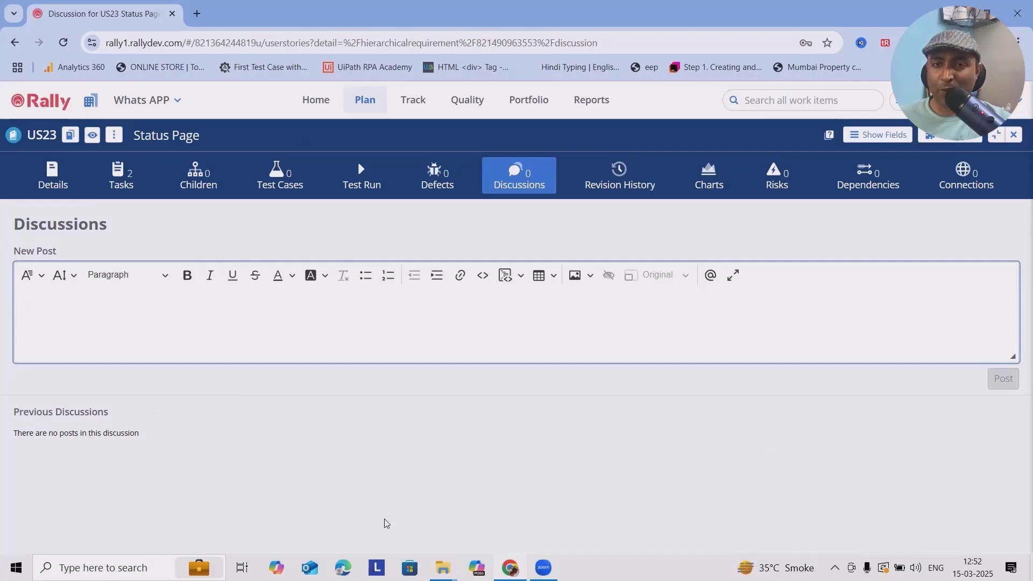
{"action": "left_click", "coordinate": [618, 198]}
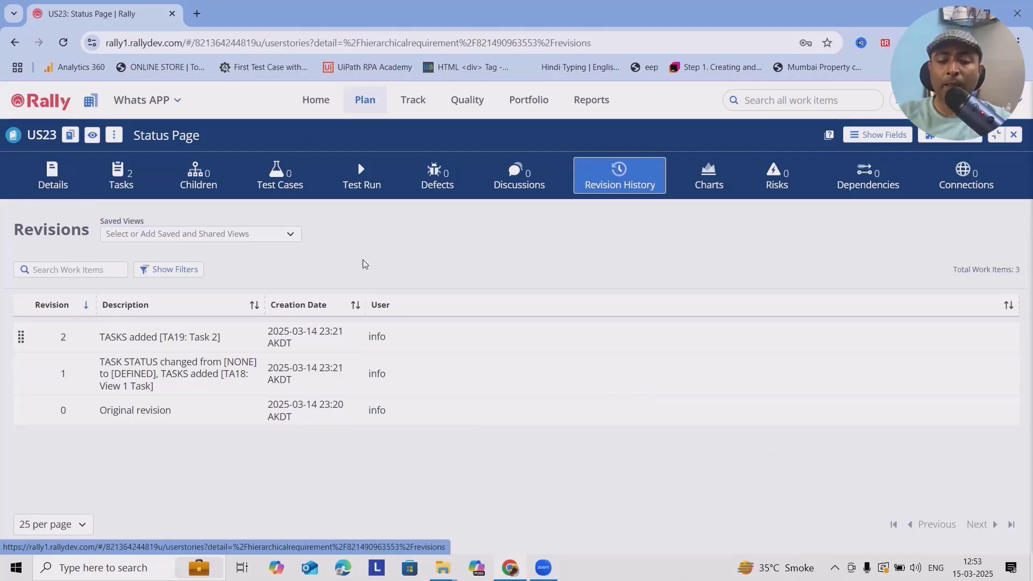
- Attach the file "Colourful Festive Happy Holi Wishes Instagram Post" to the story, save it, and review the revision history
{"action": "left_click", "coordinate": [51, 183]}
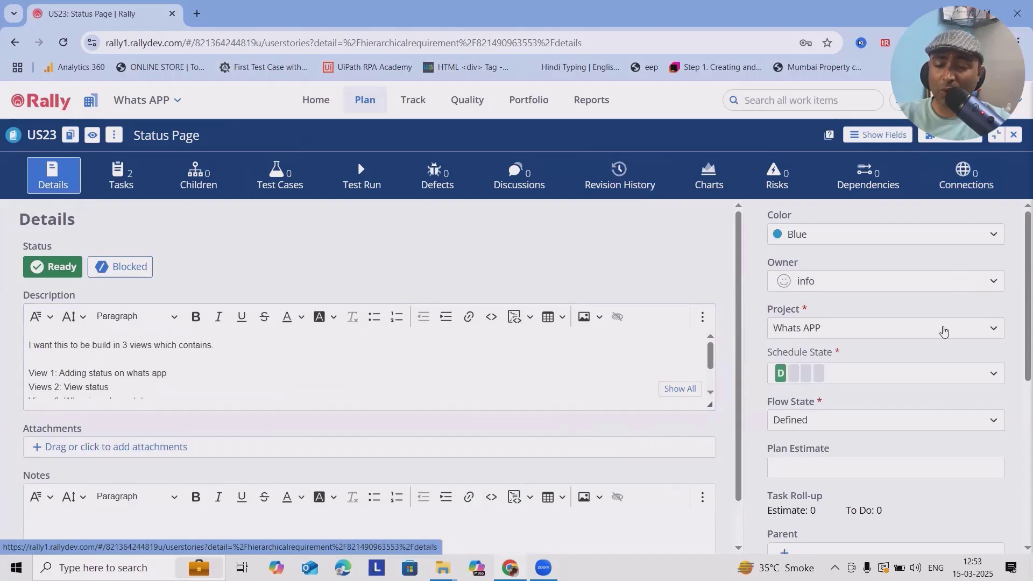
{"action": "scroll", "coordinate": [265, 378], "scroll_direction": "down", "scroll_amount": 1}
{"action": "scroll", "coordinate": [266, 379], "scroll_direction": "down", "scroll_amount": 3}
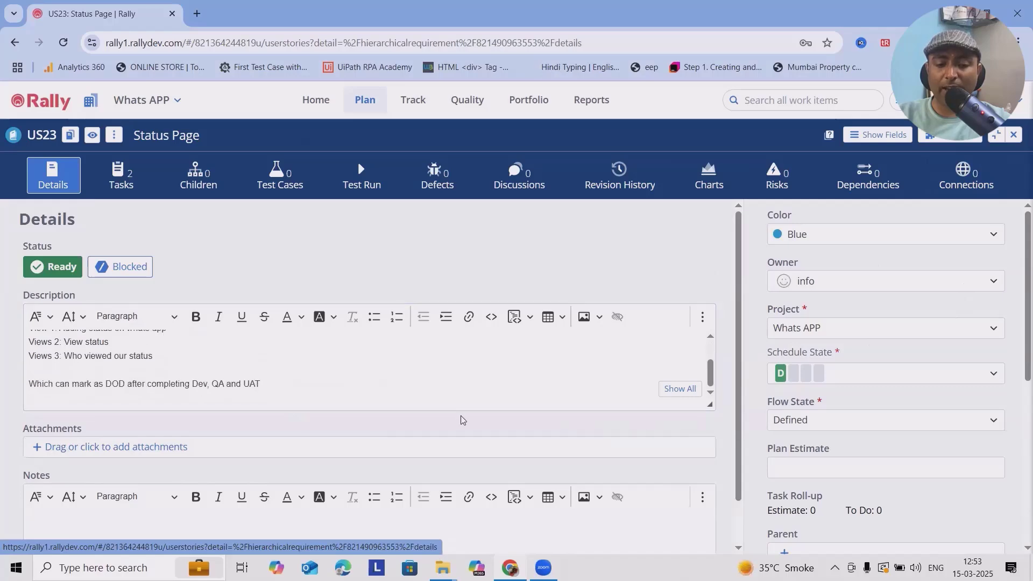
{"action": "left_click", "coordinate": [142, 402]}
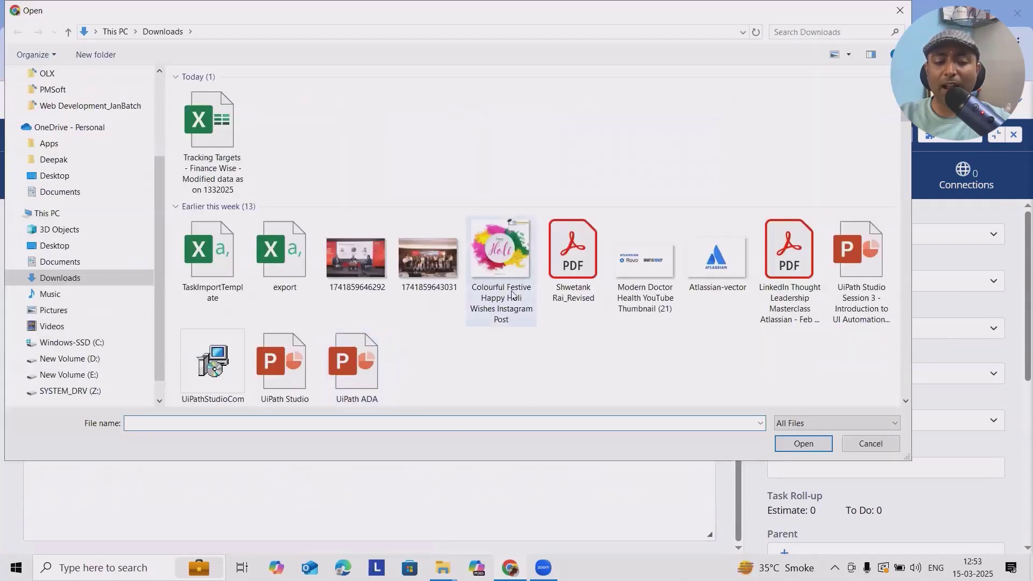
{"action": "left_click", "coordinate": [500, 289]}
{"action": "left_click", "coordinate": [816, 443]}
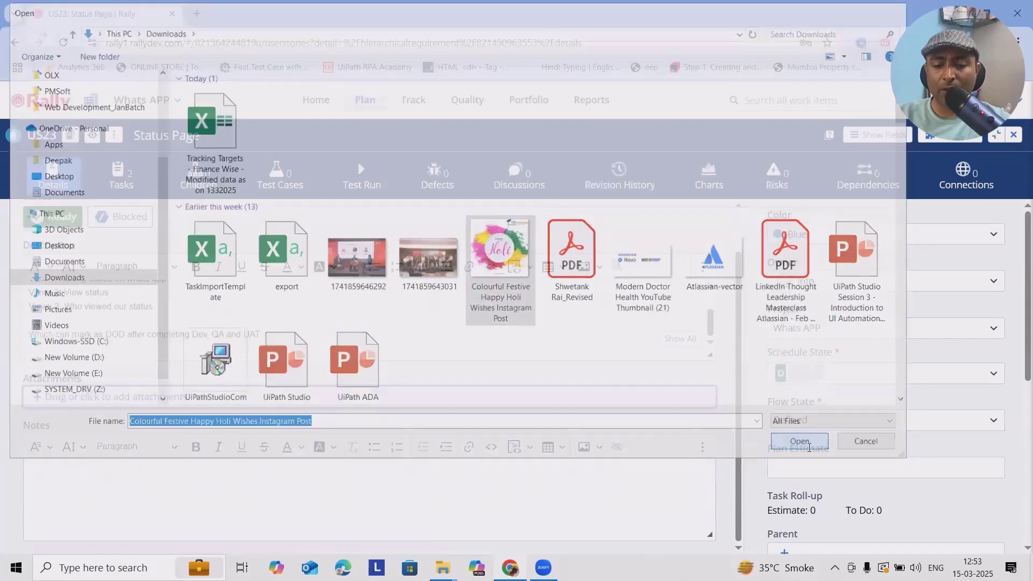
{"action": "scroll", "coordinate": [299, 462], "scroll_direction": "down", "scroll_amount": 2}
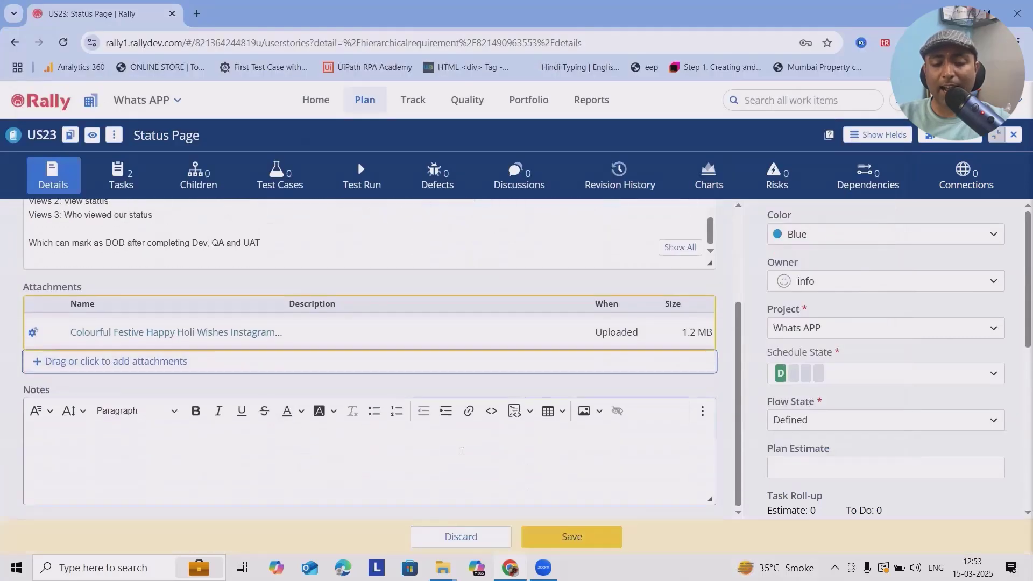
{"action": "left_click", "coordinate": [592, 544]}
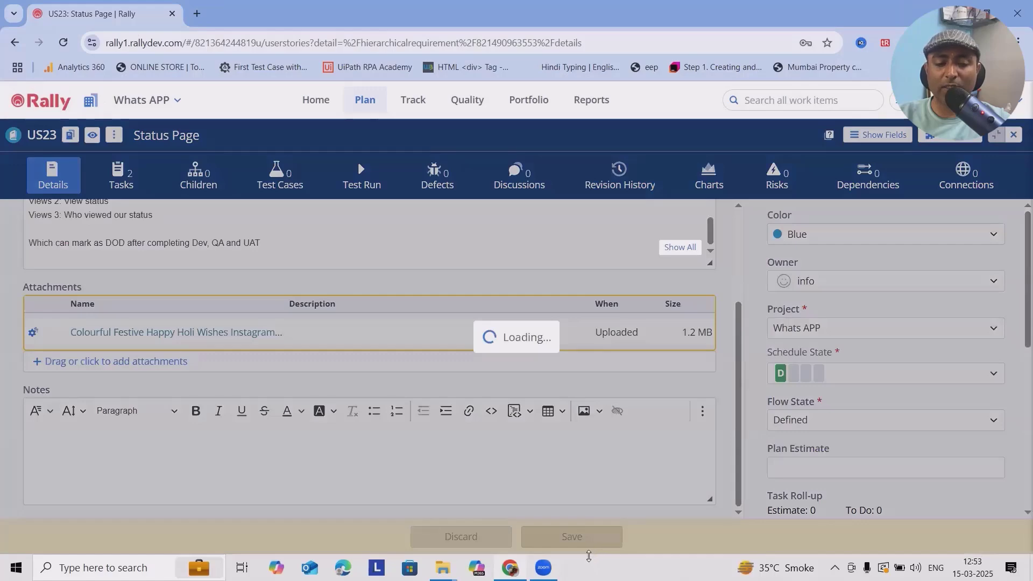
{"action": "scroll", "coordinate": [501, 444], "scroll_direction": "up", "scroll_amount": 3}
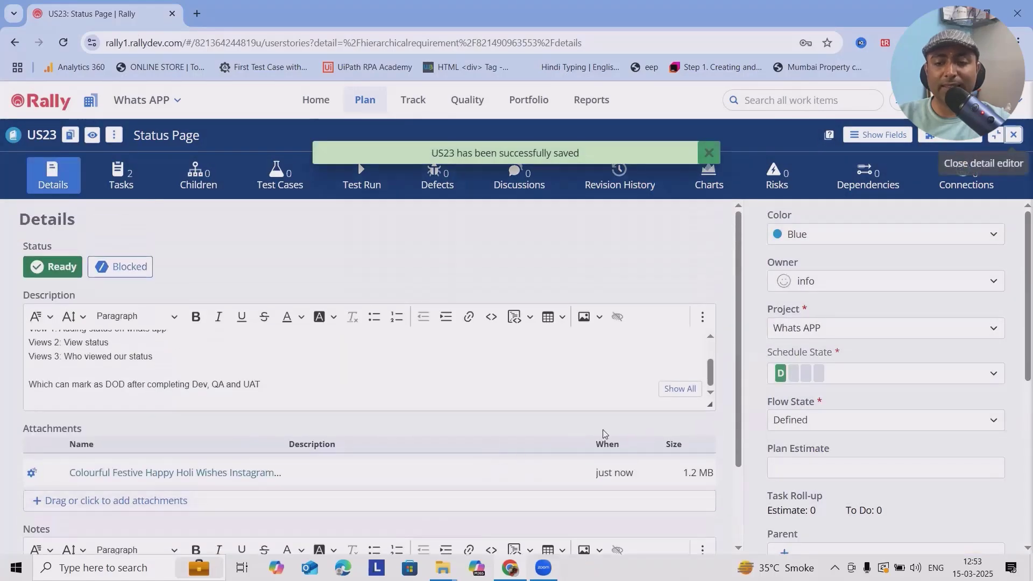
{"action": "left_click", "coordinate": [613, 180]}
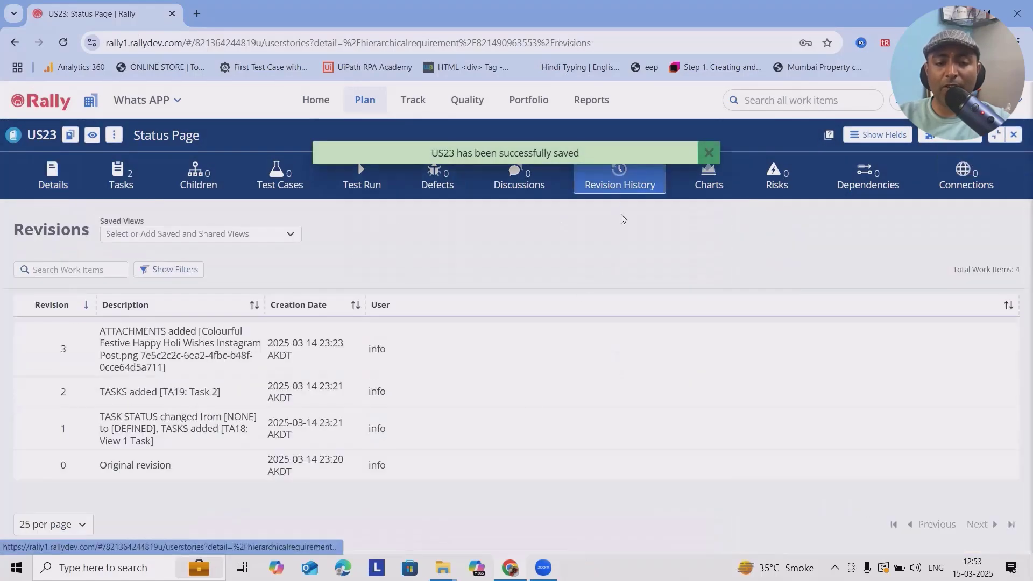